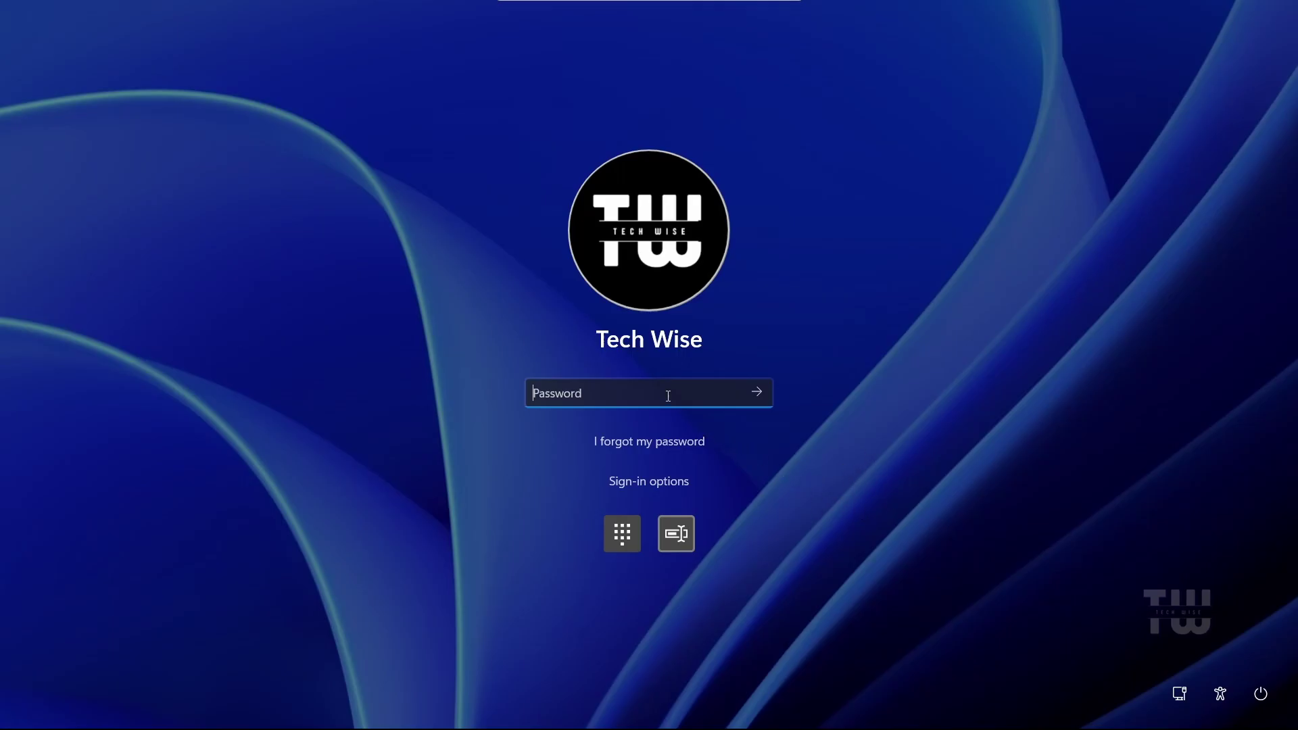
Try signing in to Windows 11 with a password and dismiss the incorrect-password error
text(•••••••)
key(Return)
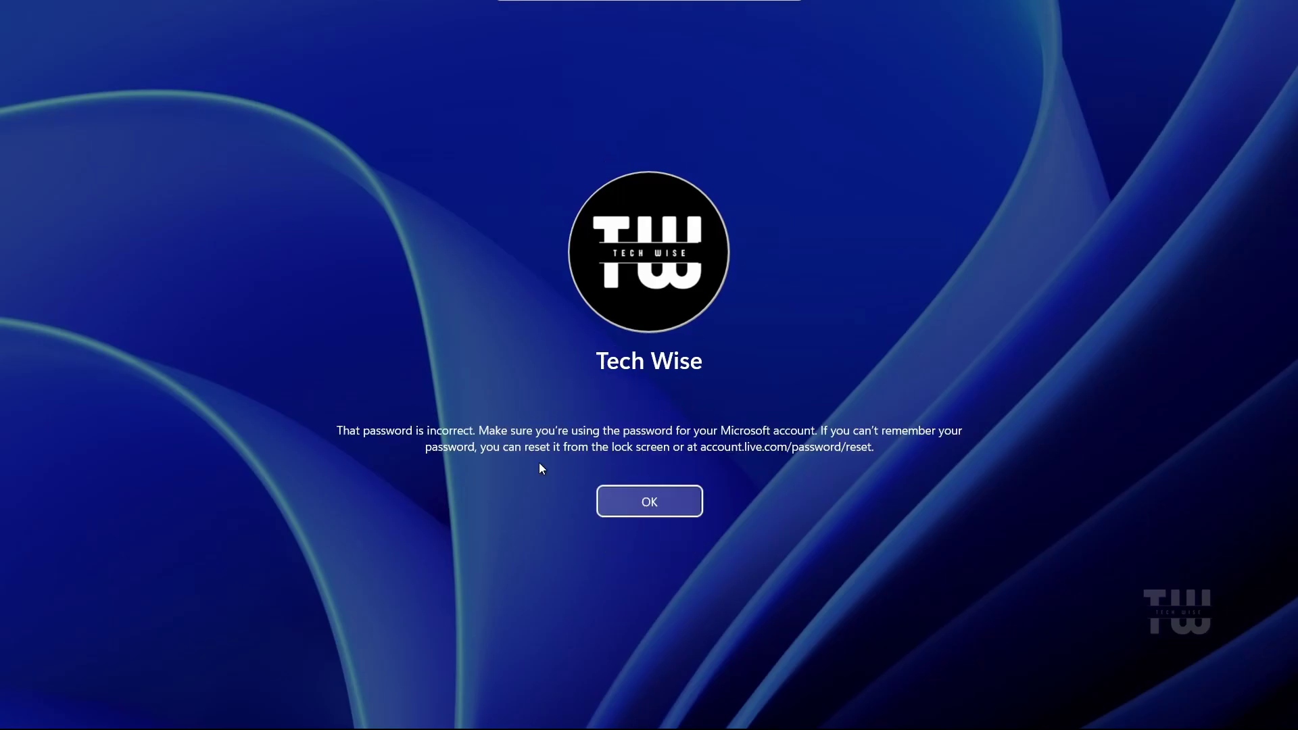
click(650, 502)
Switch to PIN sign-in, enter a PIN, and dismiss the incorrect-PIN error
click(622, 534)
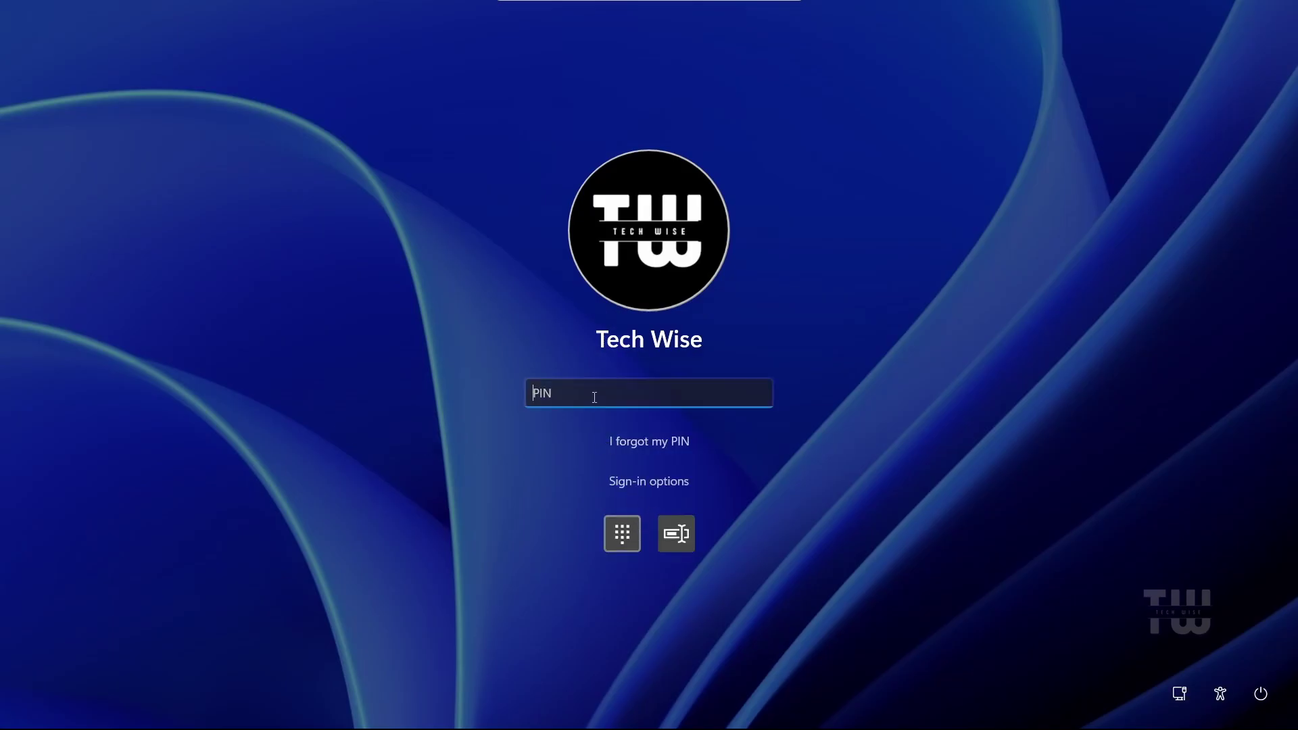
text(1234)
key(Return)
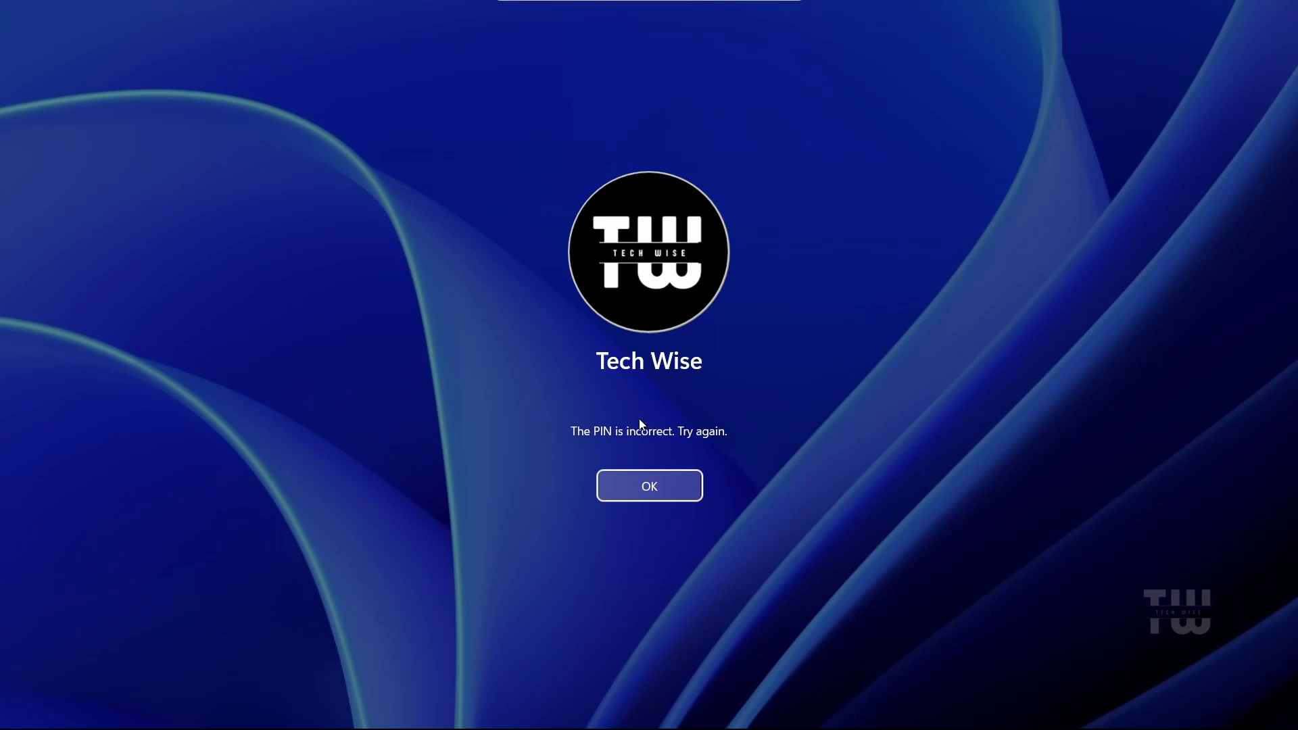
click(656, 500)
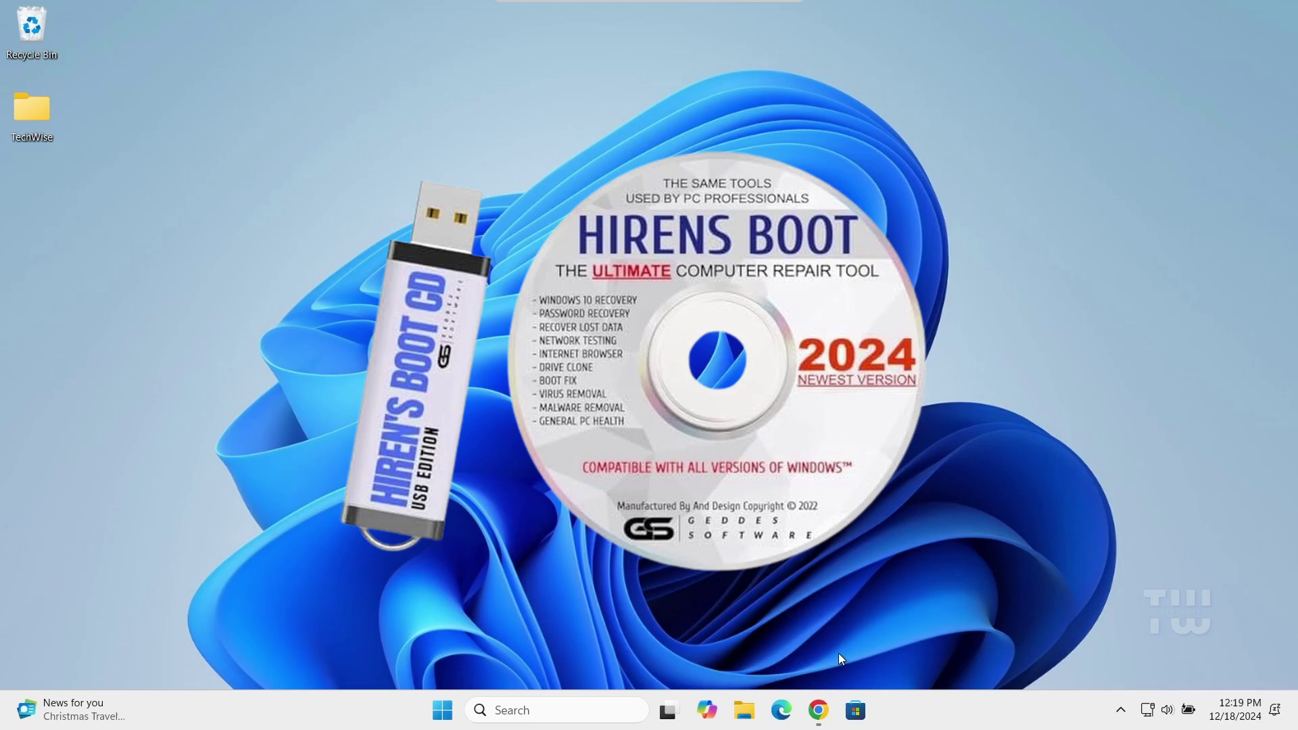
In Chrome, search Google for 'Hiren BootCD' and open the official hirensbootcd.org site
click(827, 712)
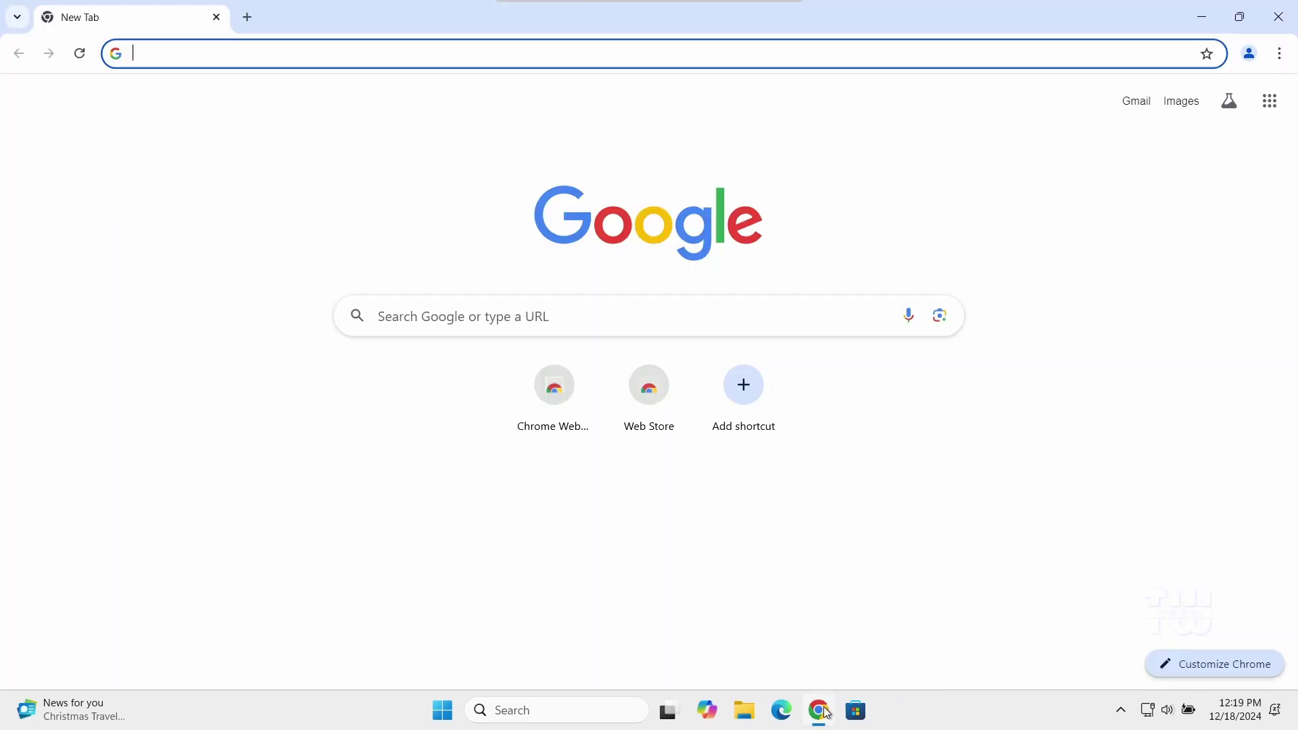
click(676, 324)
text(Hiren BootCD)
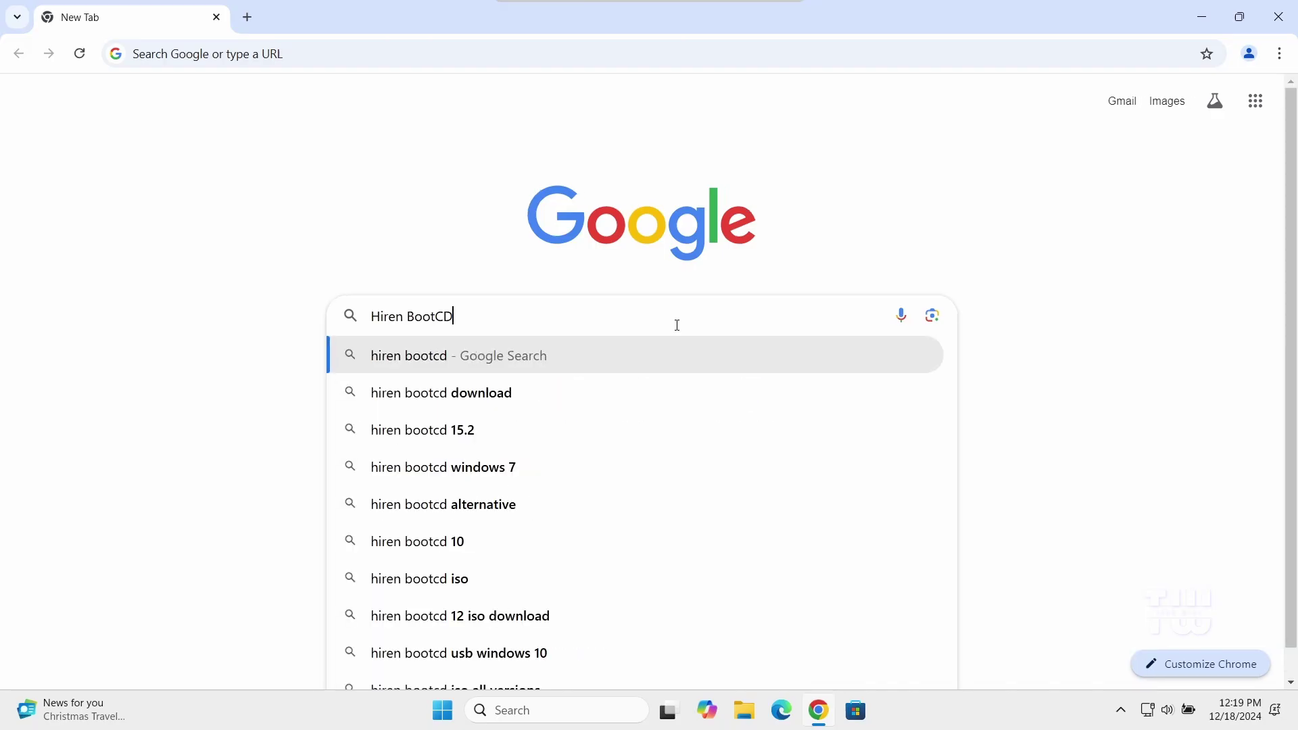
key(Return)
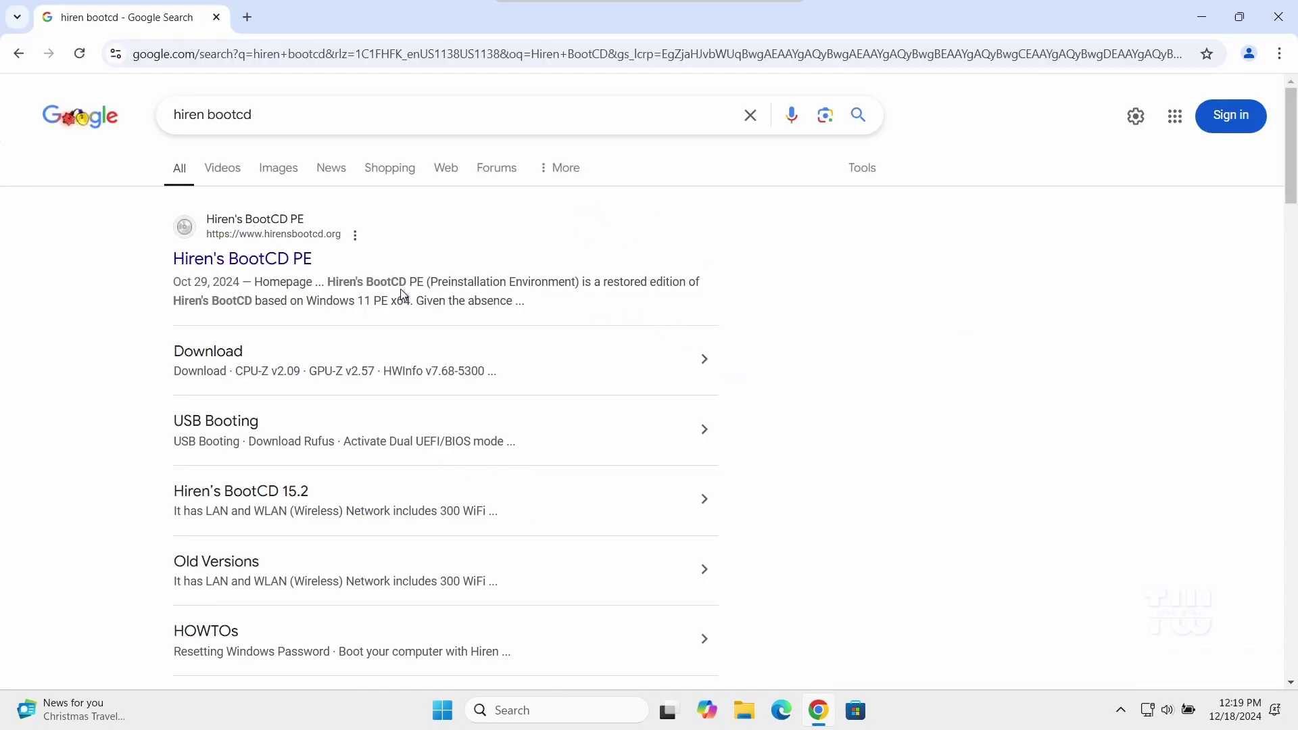
click(259, 269)
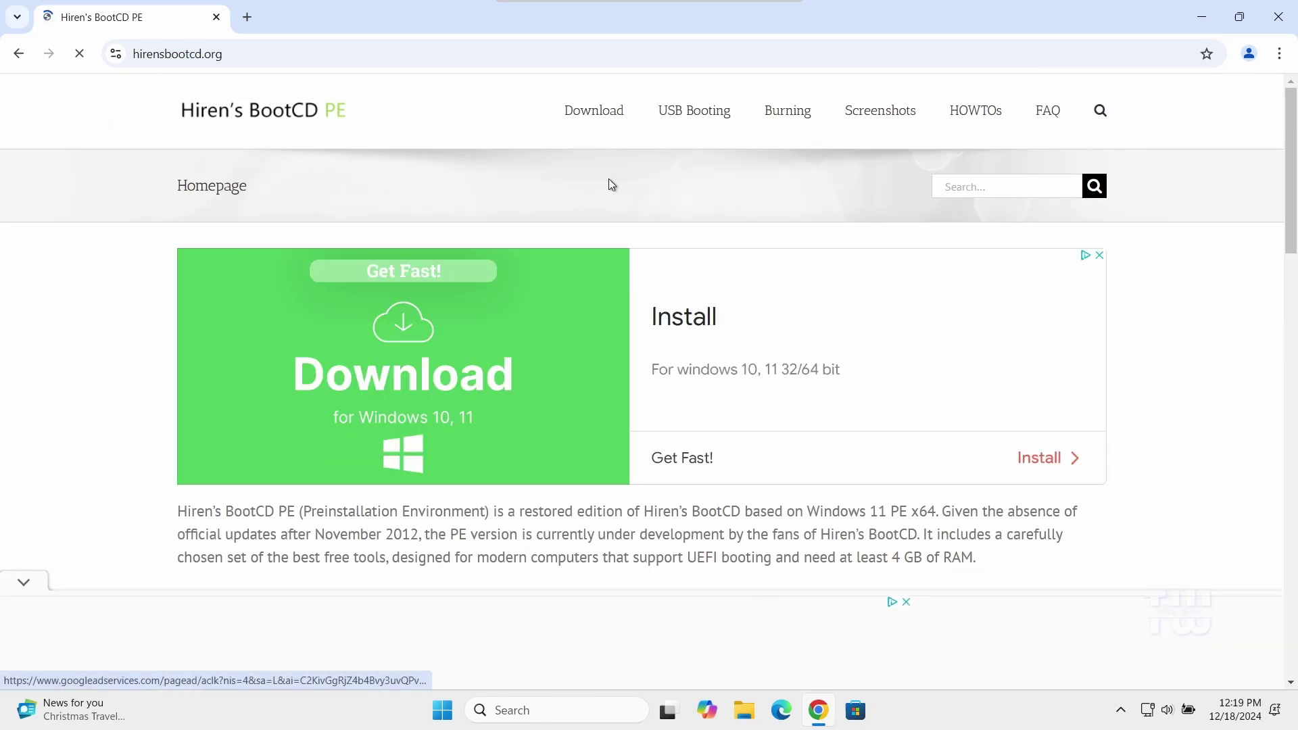
On the site's Download page, start downloading HBCD_PE_x64.iso and check its progress
click(594, 116)
scroll(646, 298, down, 20)
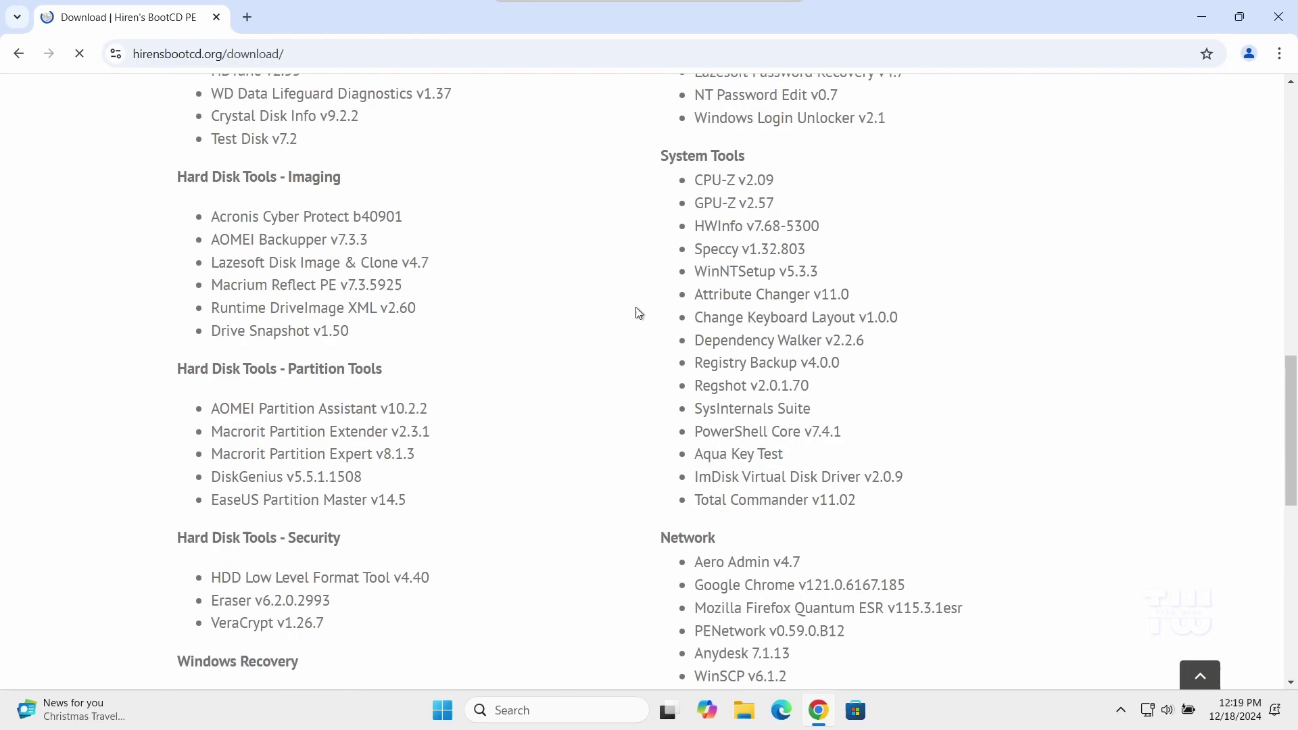
scroll(638, 312, up, 3)
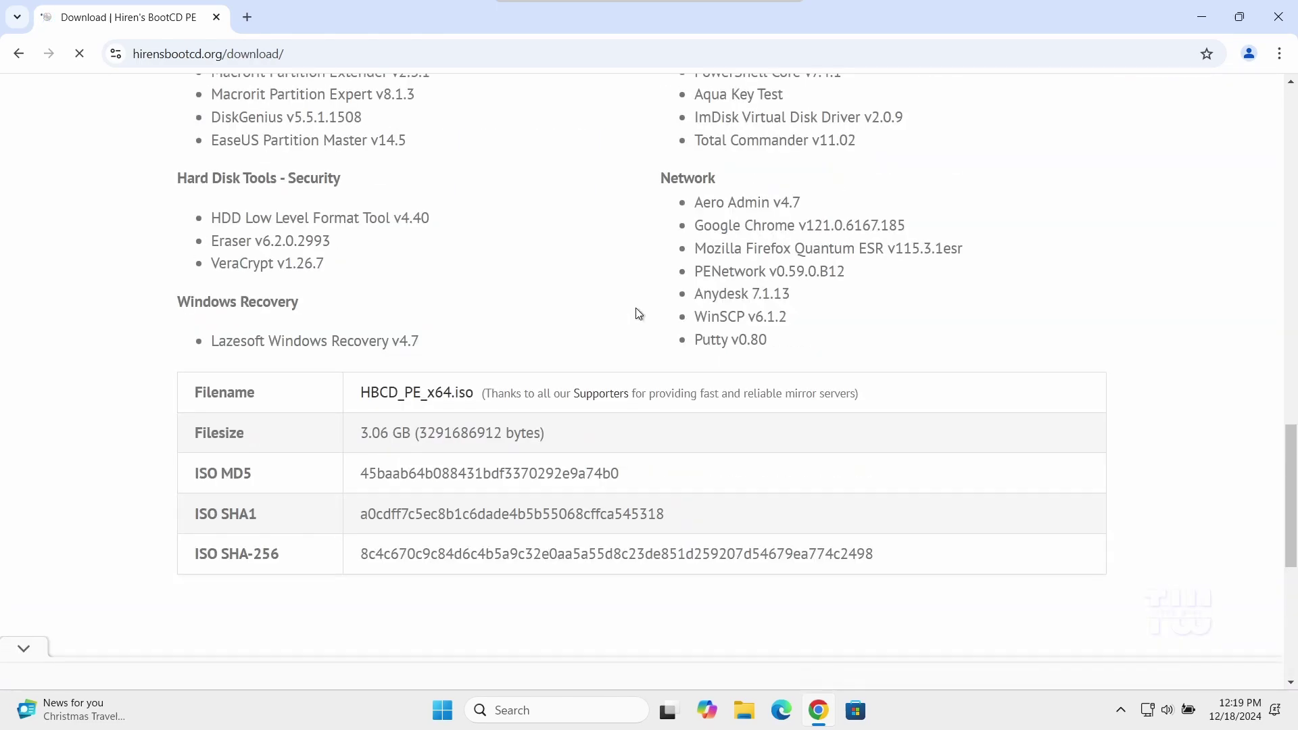
click(417, 397)
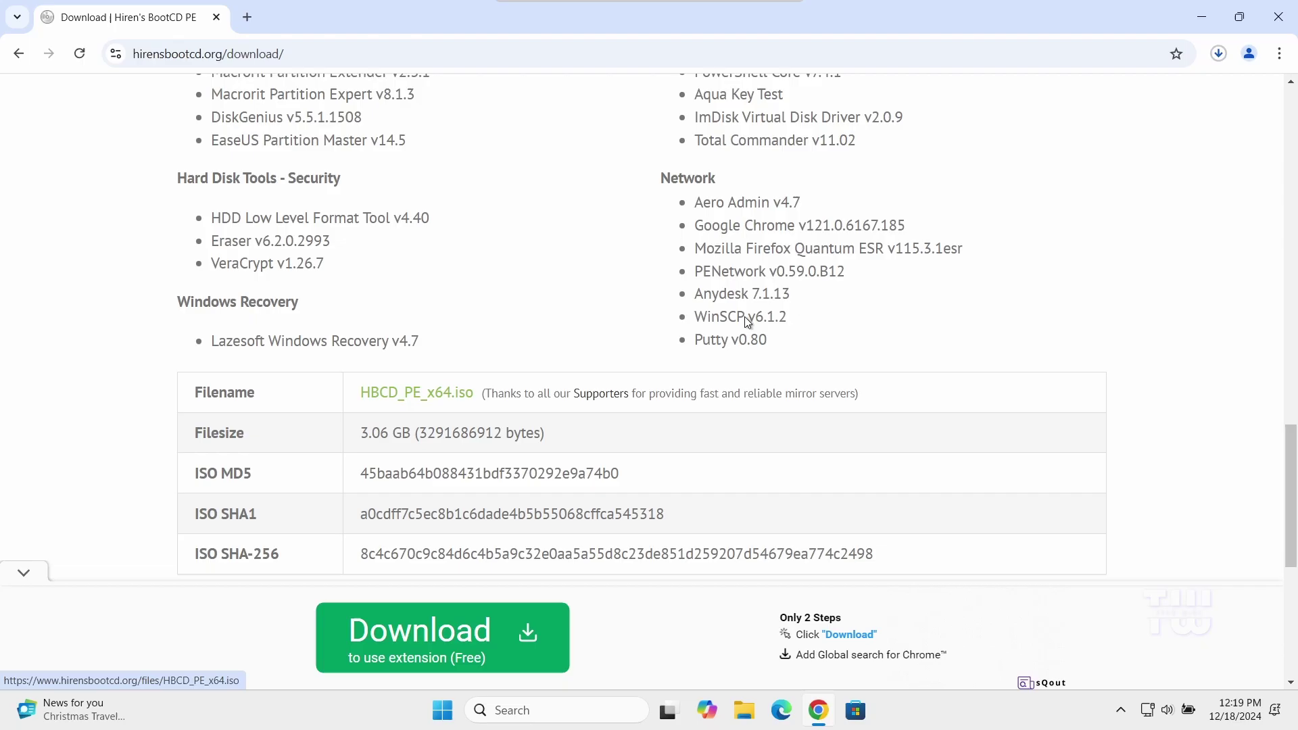
click(1219, 60)
mouse_move(1167, 154)
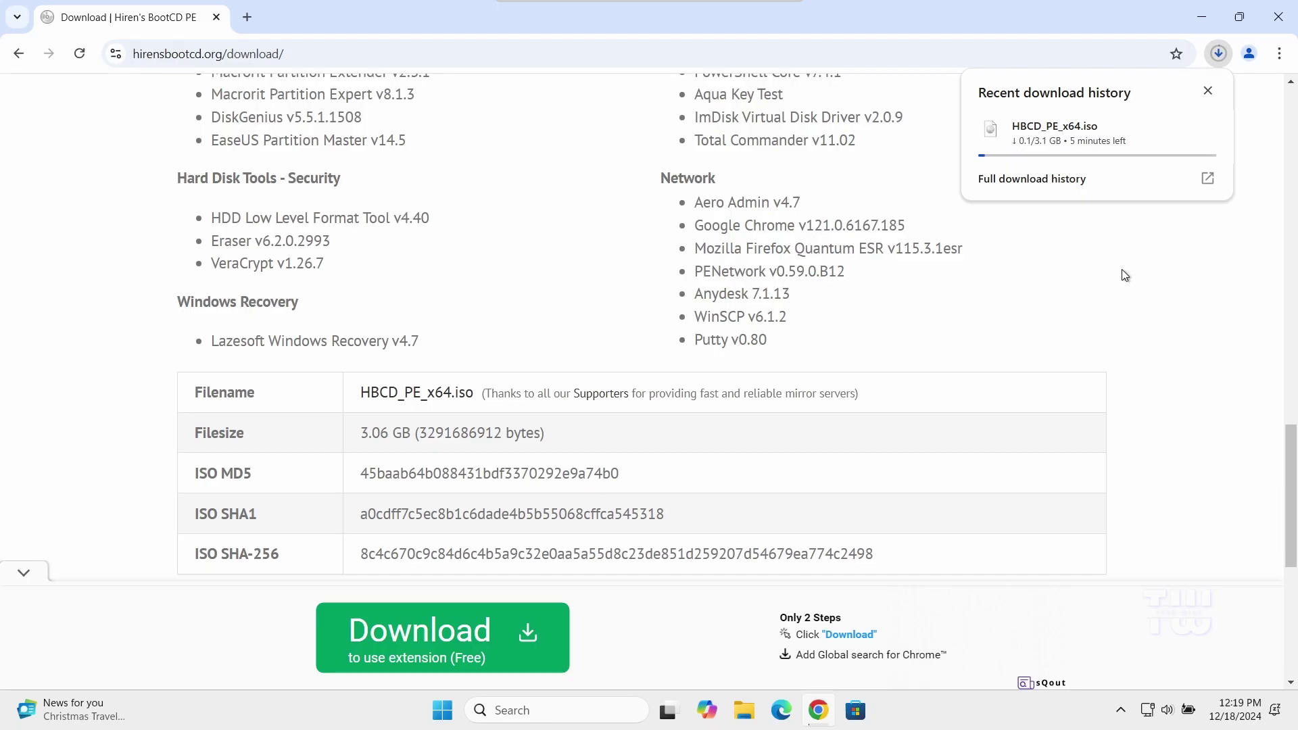
In a new Chrome tab, search Google for 'rufus'
click(247, 16)
click(306, 50)
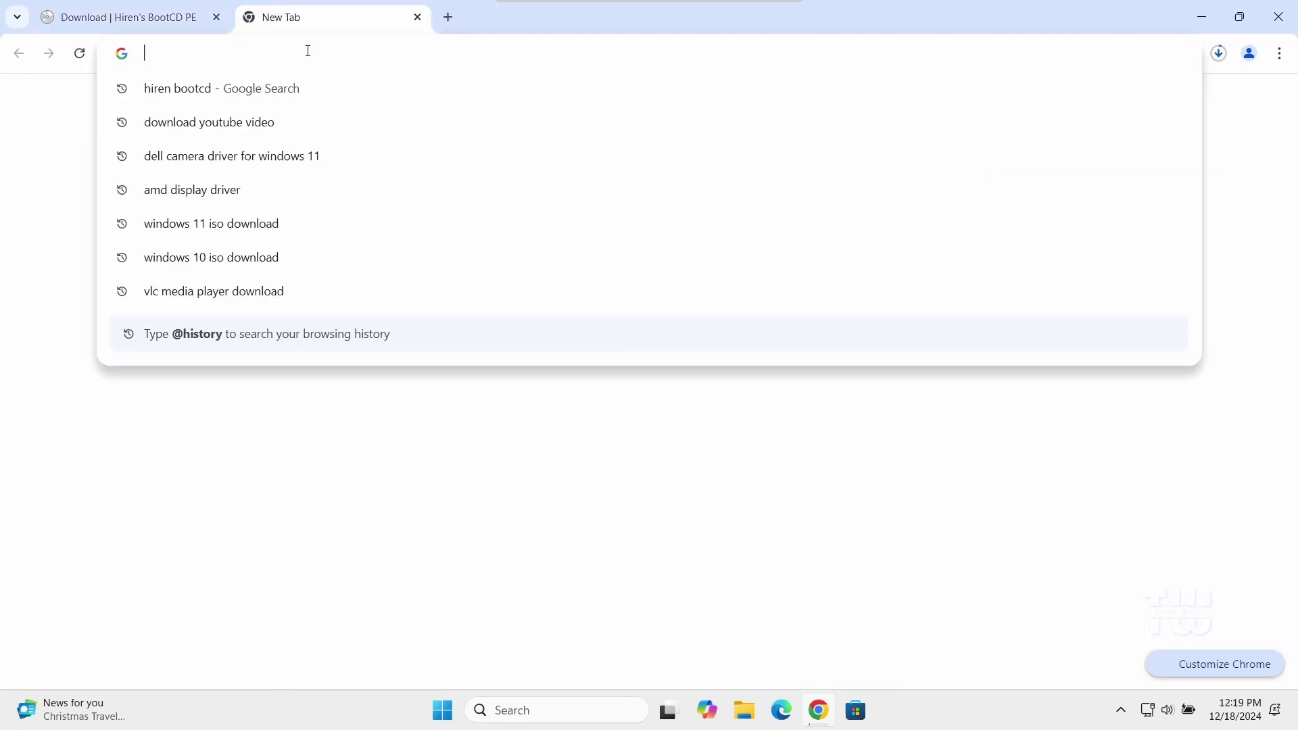
click(313, 400)
click(464, 316)
text(r)
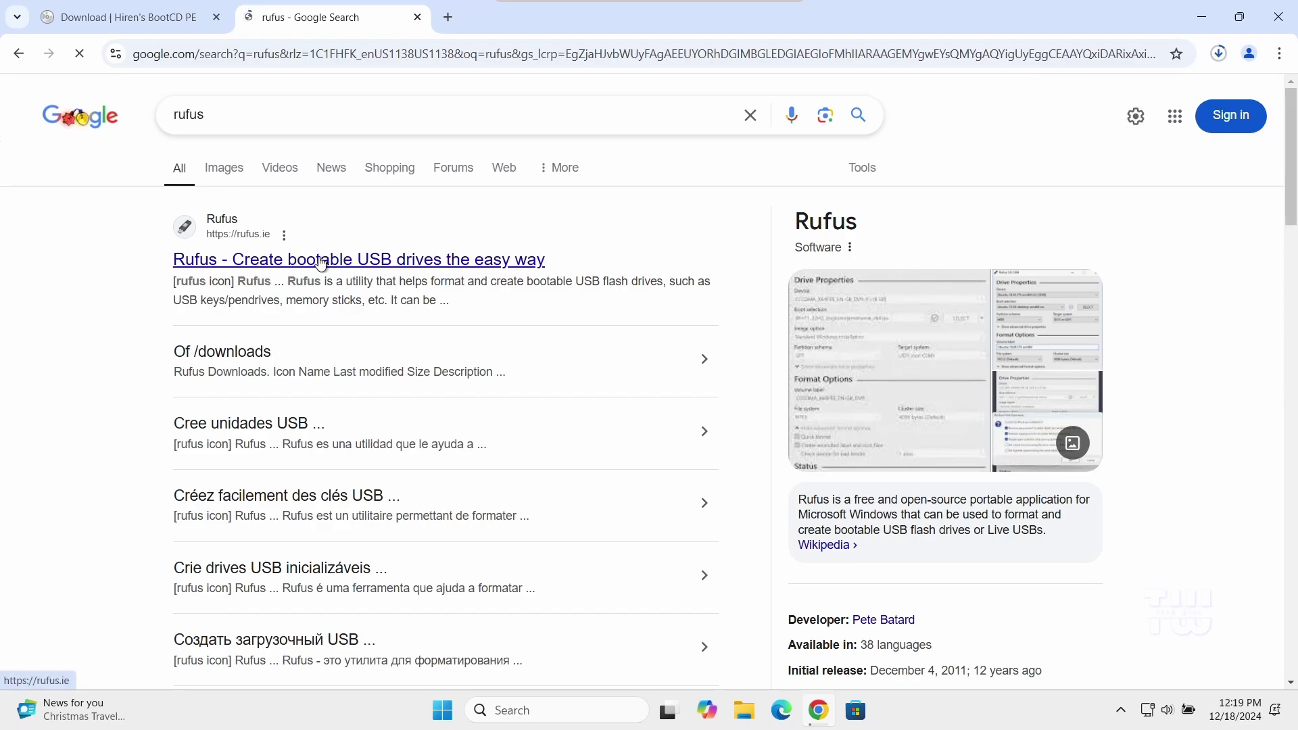
Open rufus.ie and download rufus-4.6.exe
click(325, 261)
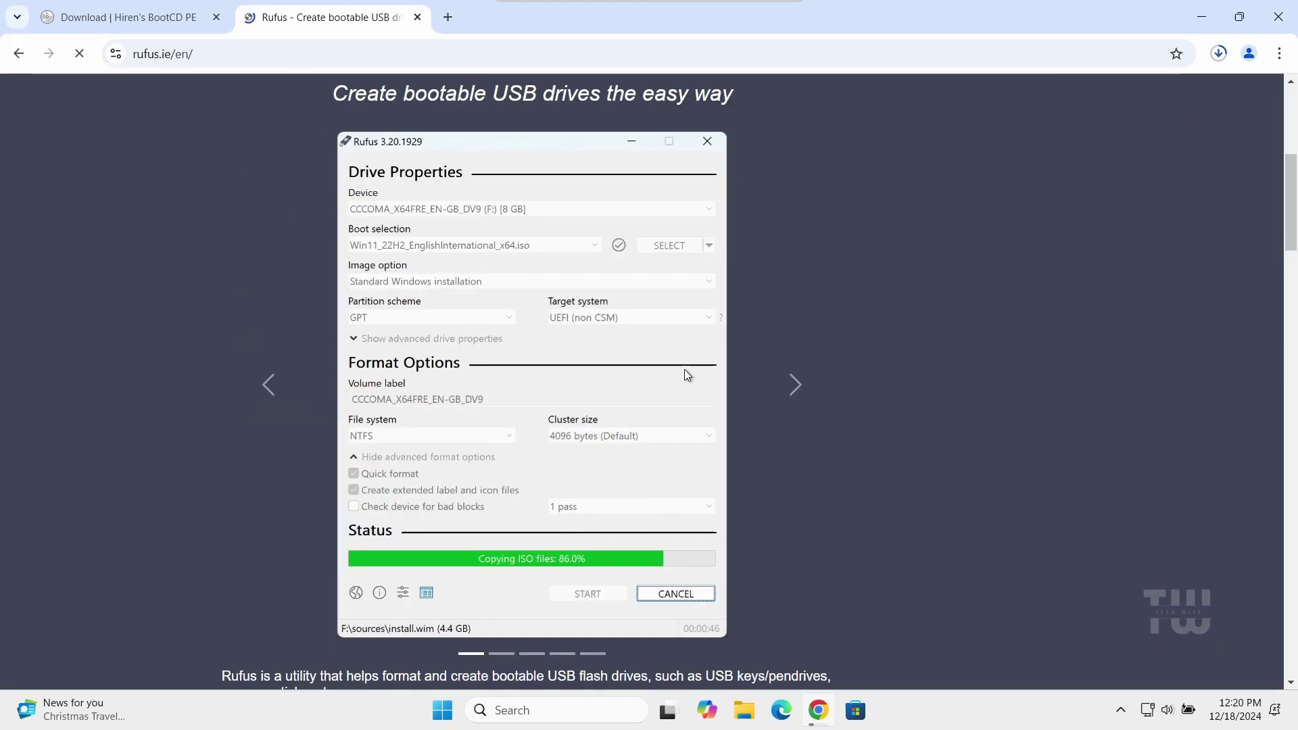
scroll(685, 369, down, 3)
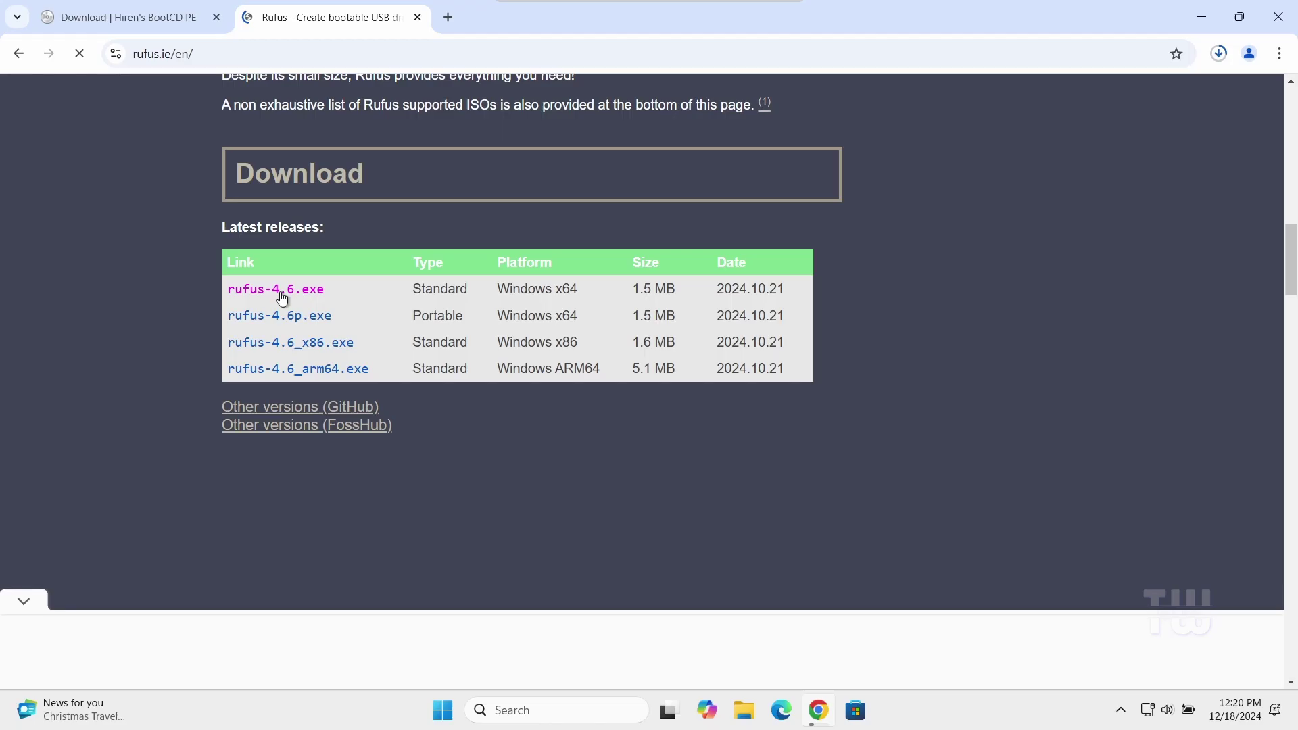
click(294, 293)
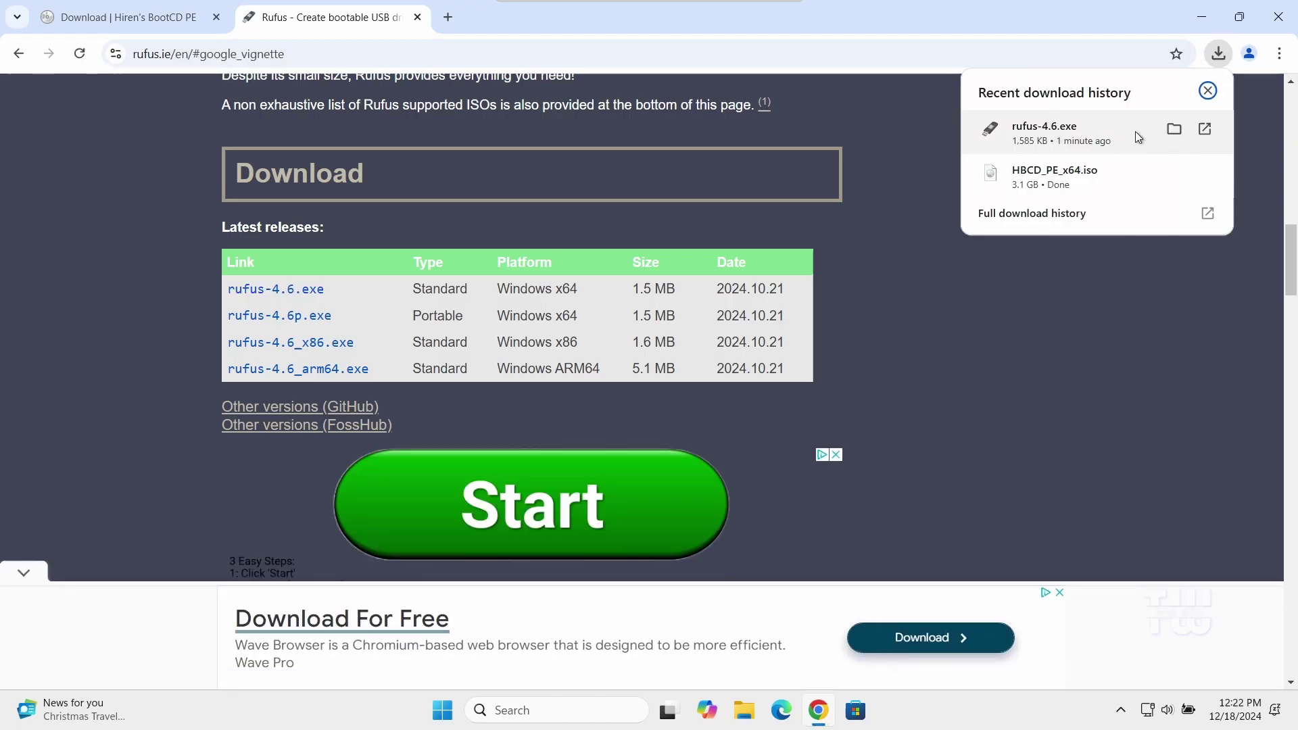
Run rufus-4.6.exe from the Downloads folder, allow it in User Account Control, and decline online update checks
click(1172, 132)
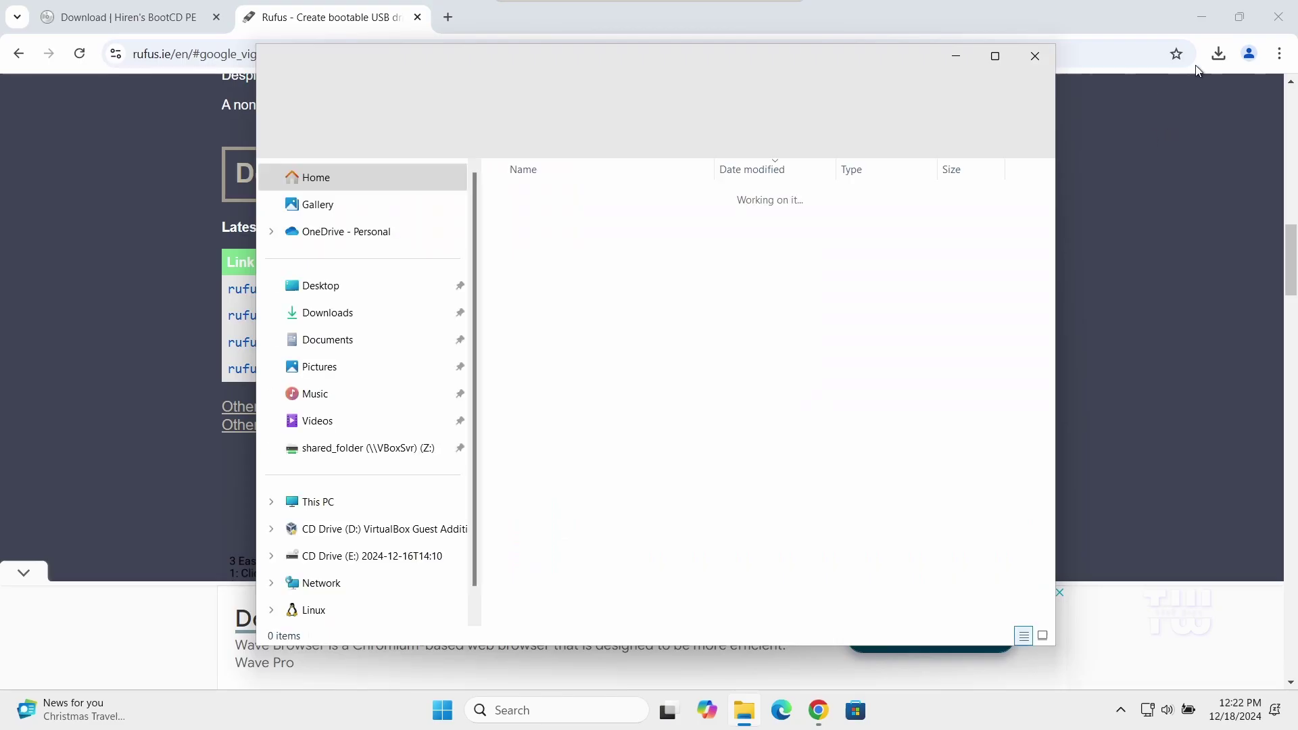
click(1208, 20)
double_click(567, 245)
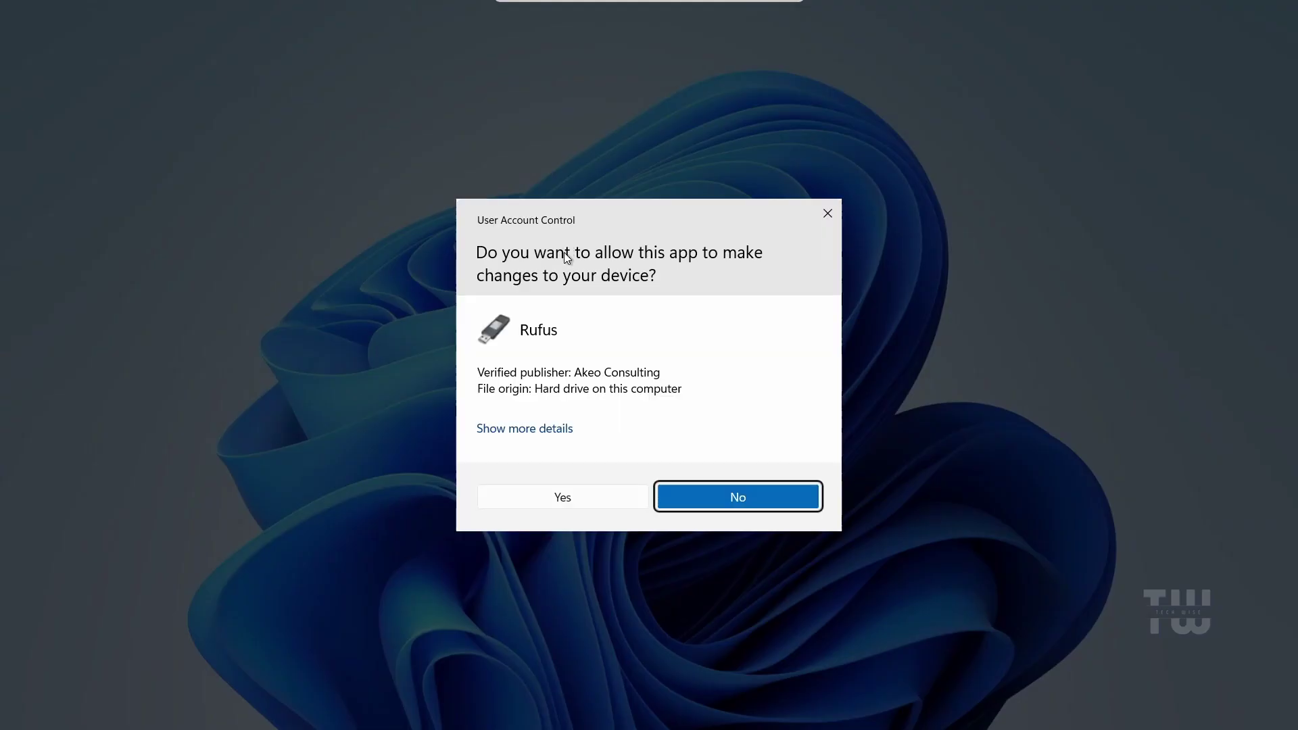
click(548, 497)
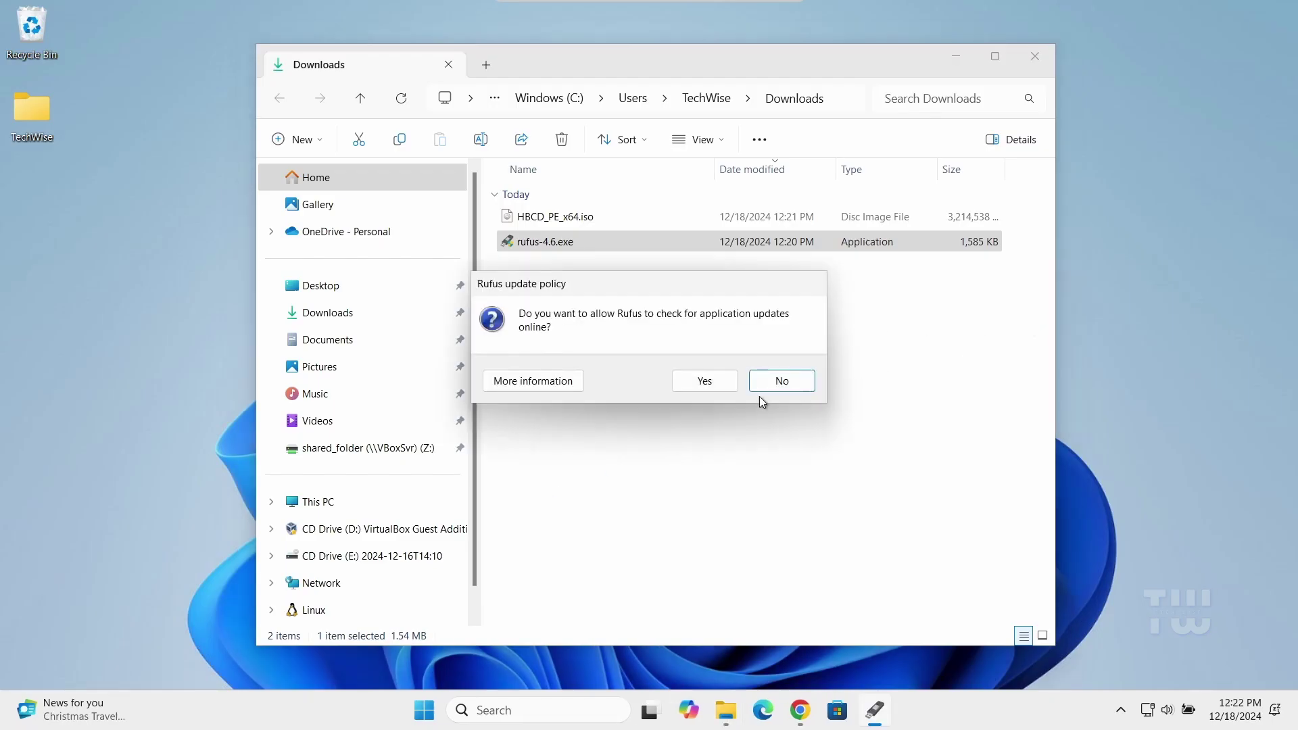
click(708, 384)
Load HBCD_PE_x64.iso from Downloads as the boot image for the 16 GB Kingstone (F:) drive
click(956, 56)
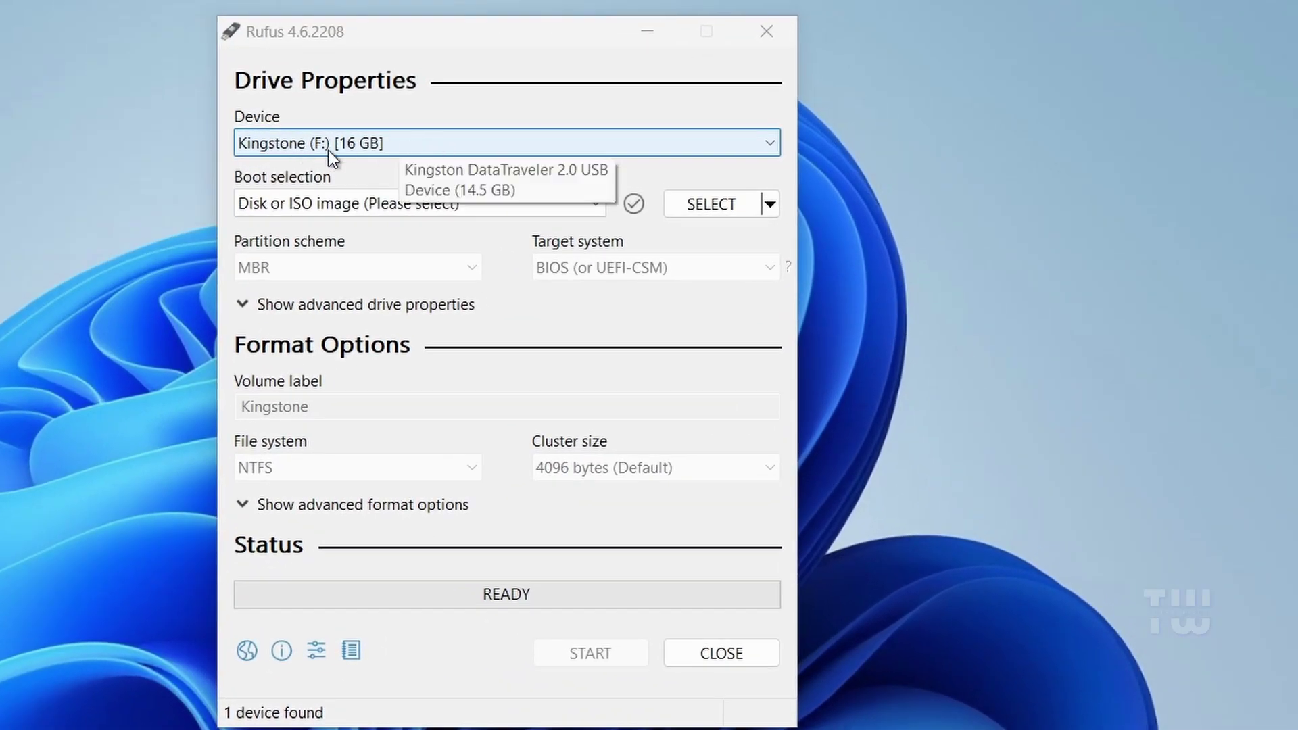
click(721, 205)
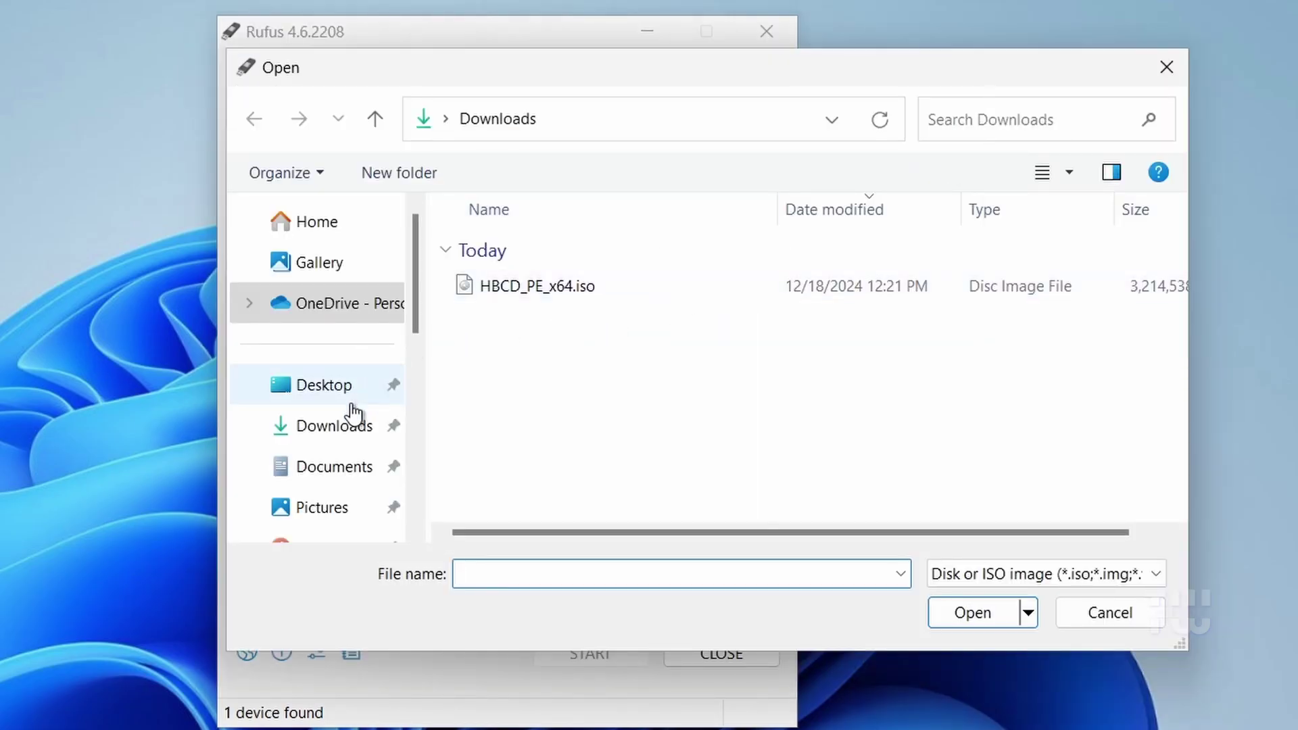
click(342, 428)
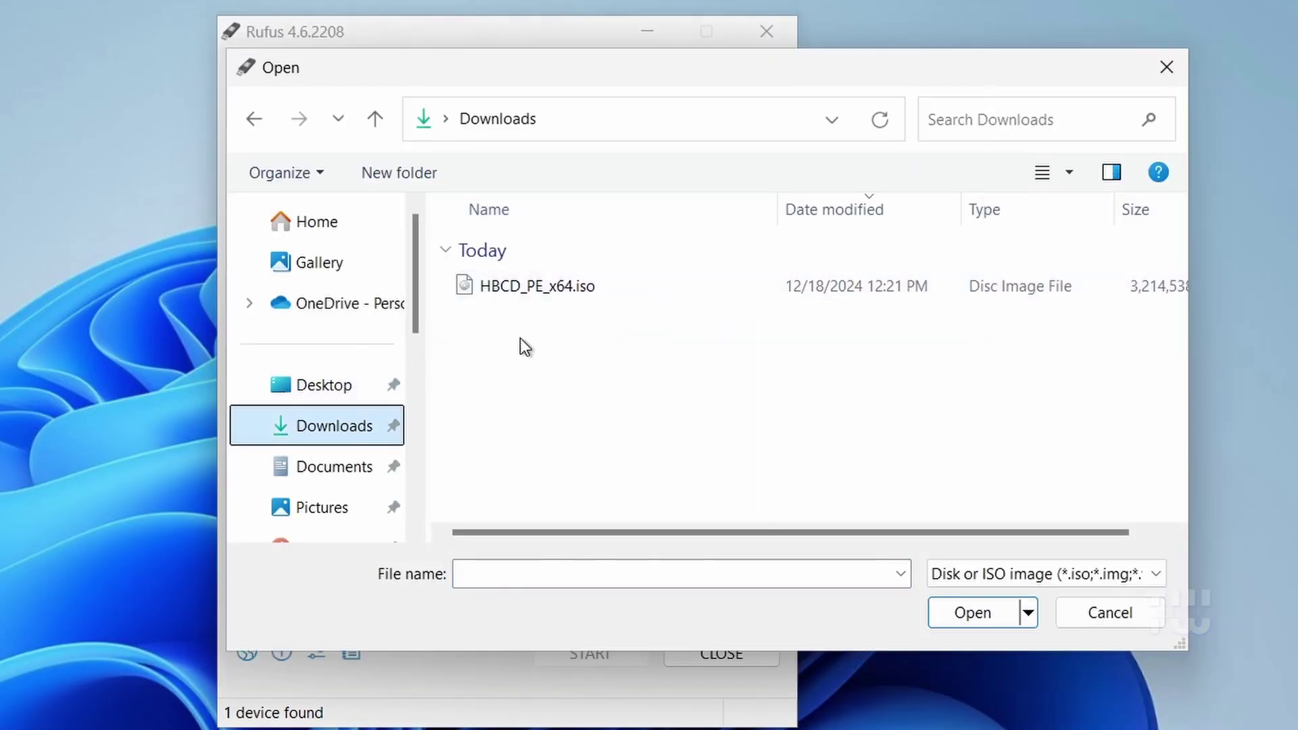
click(551, 286)
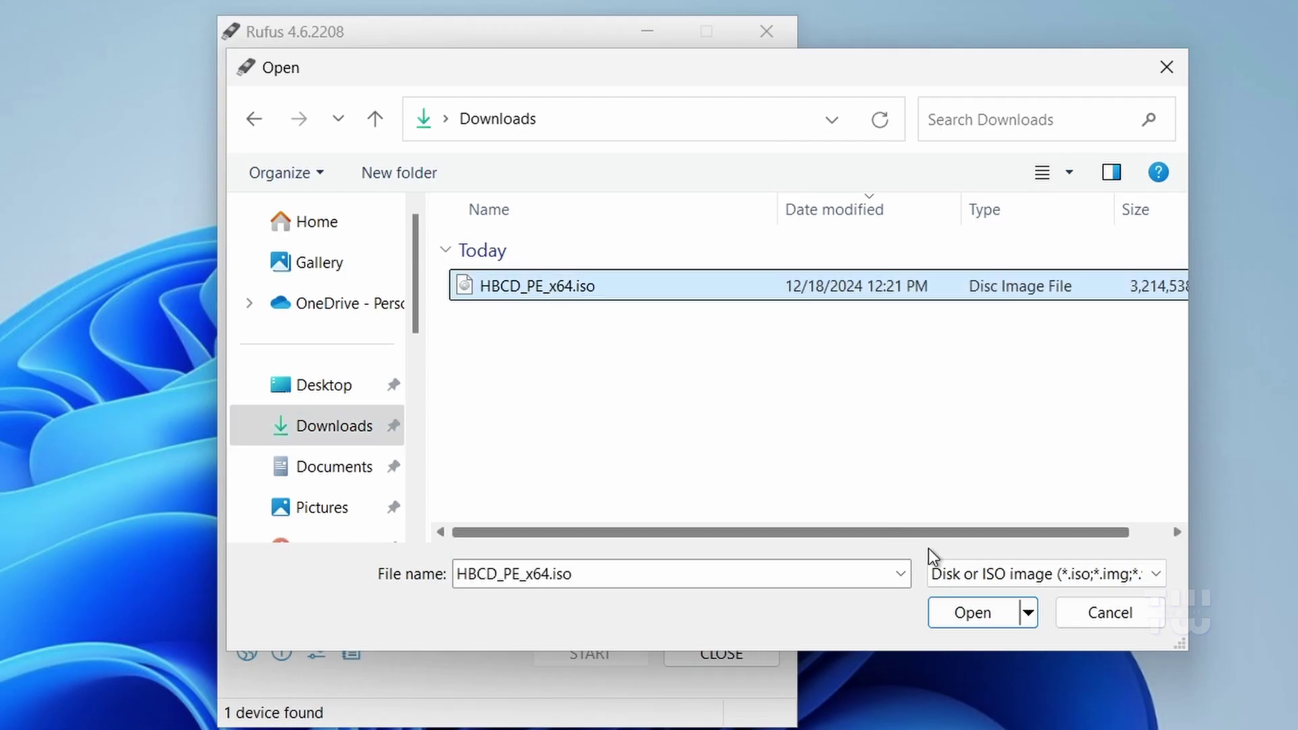
click(961, 615)
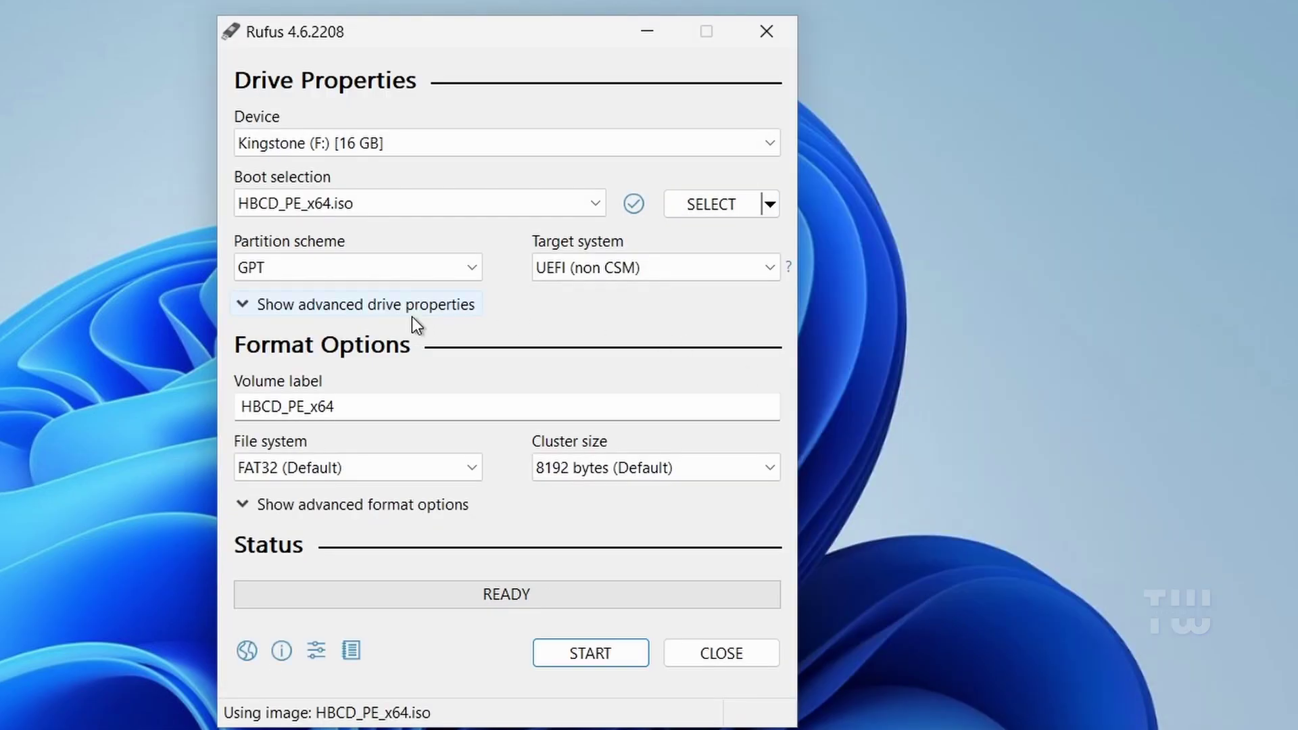
Set the volume label to 'Hirens bootable USB' and write the image, accepting the data-erase warning
click(383, 407)
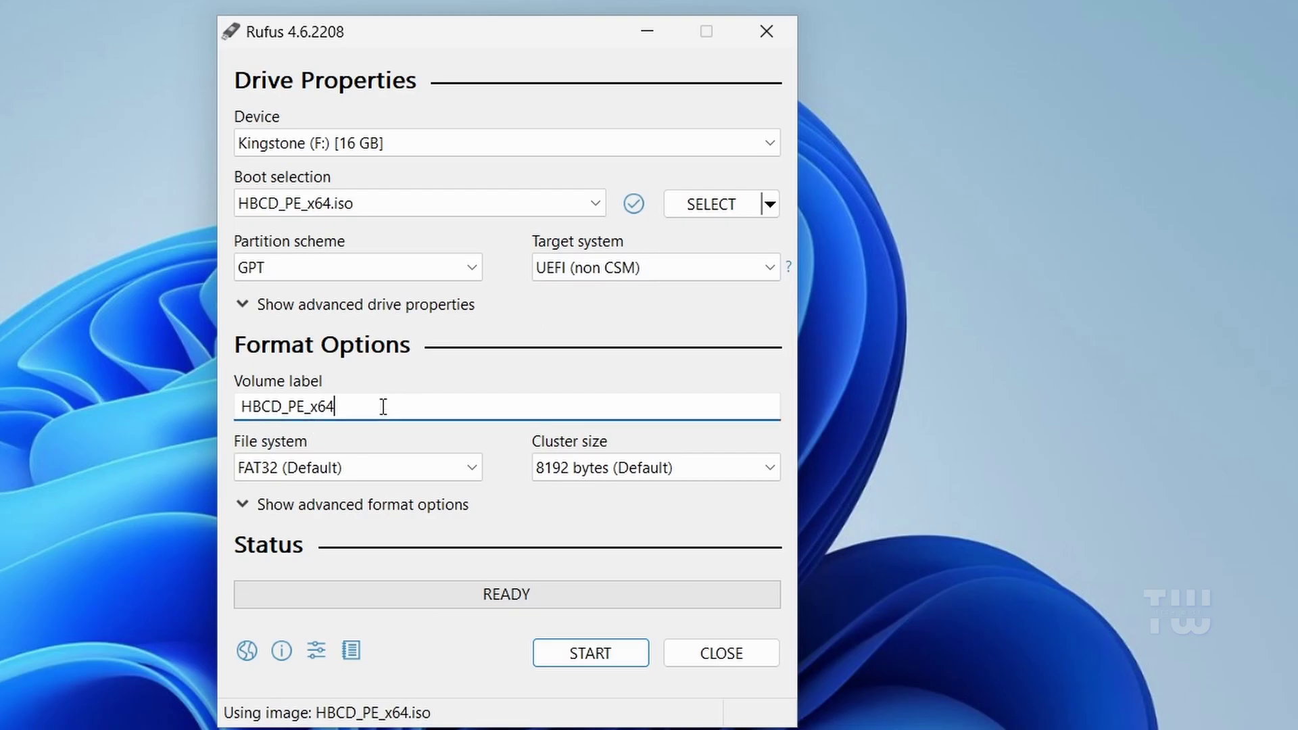
drag(382, 407, 213, 408)
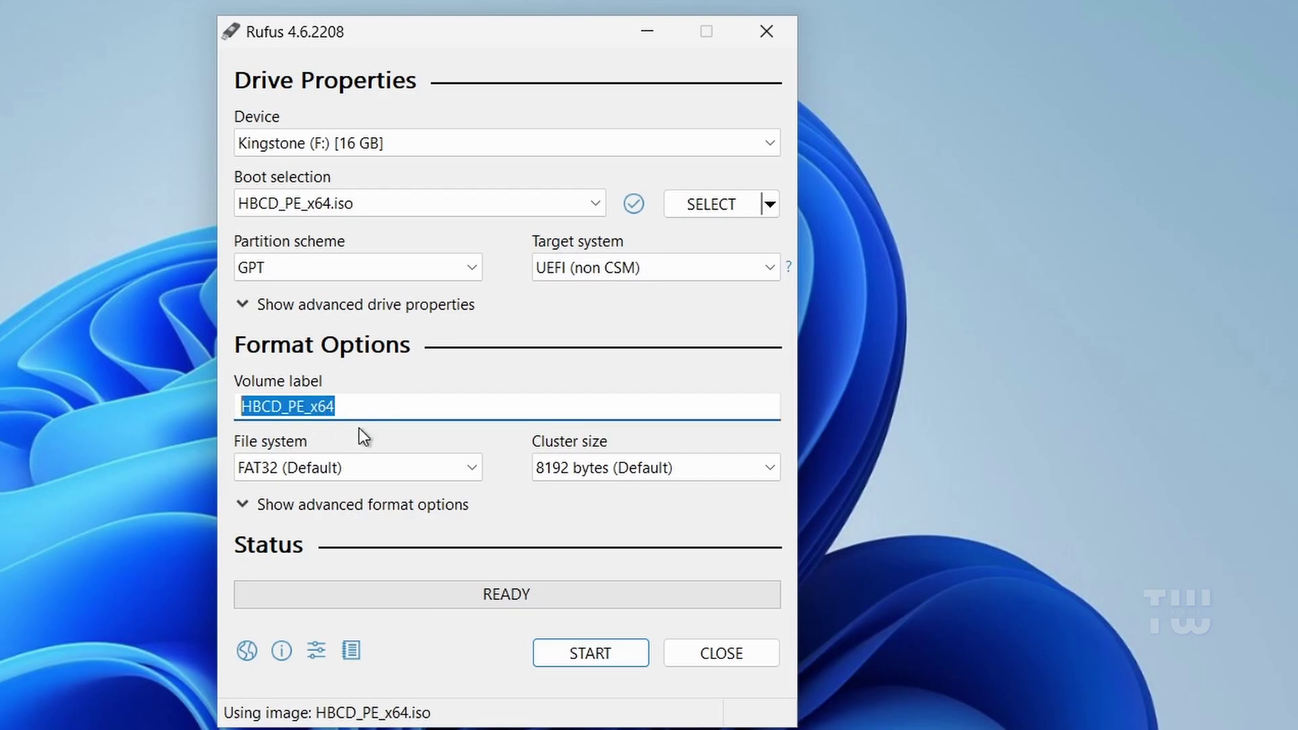
text(Hirens)
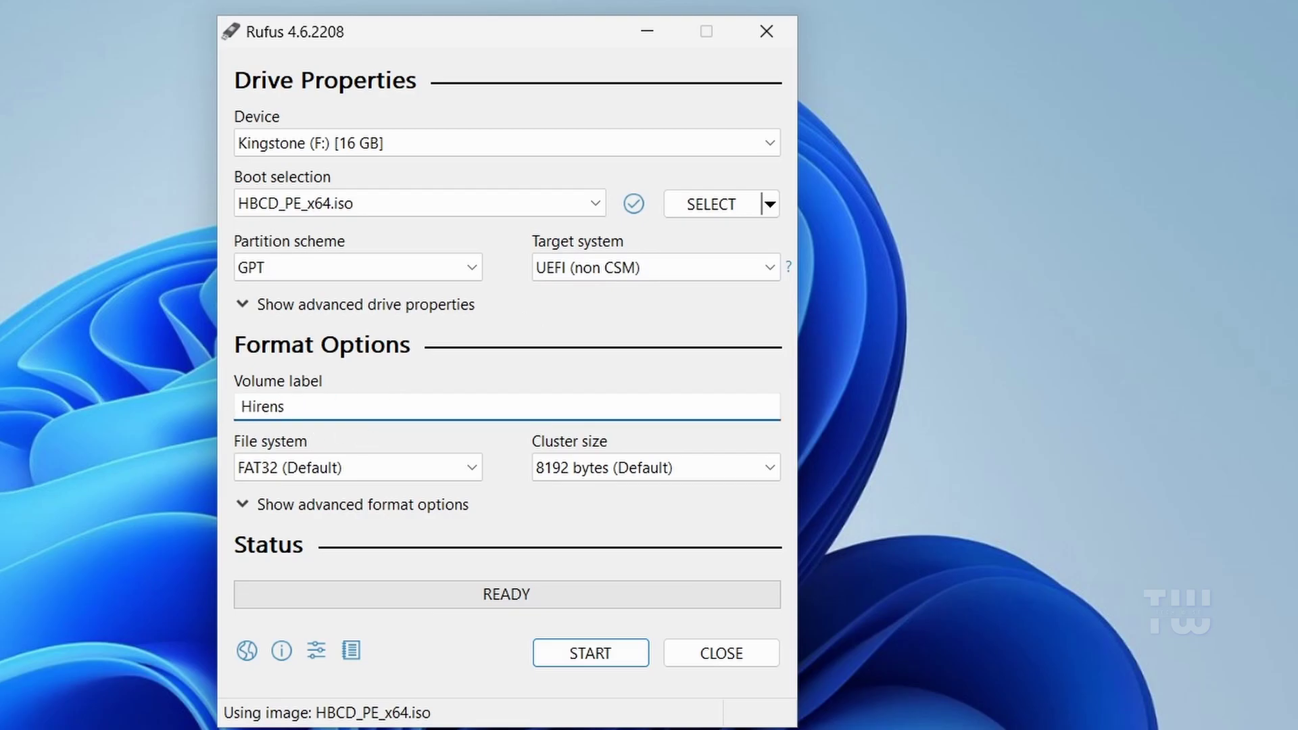
text( bootable USB)
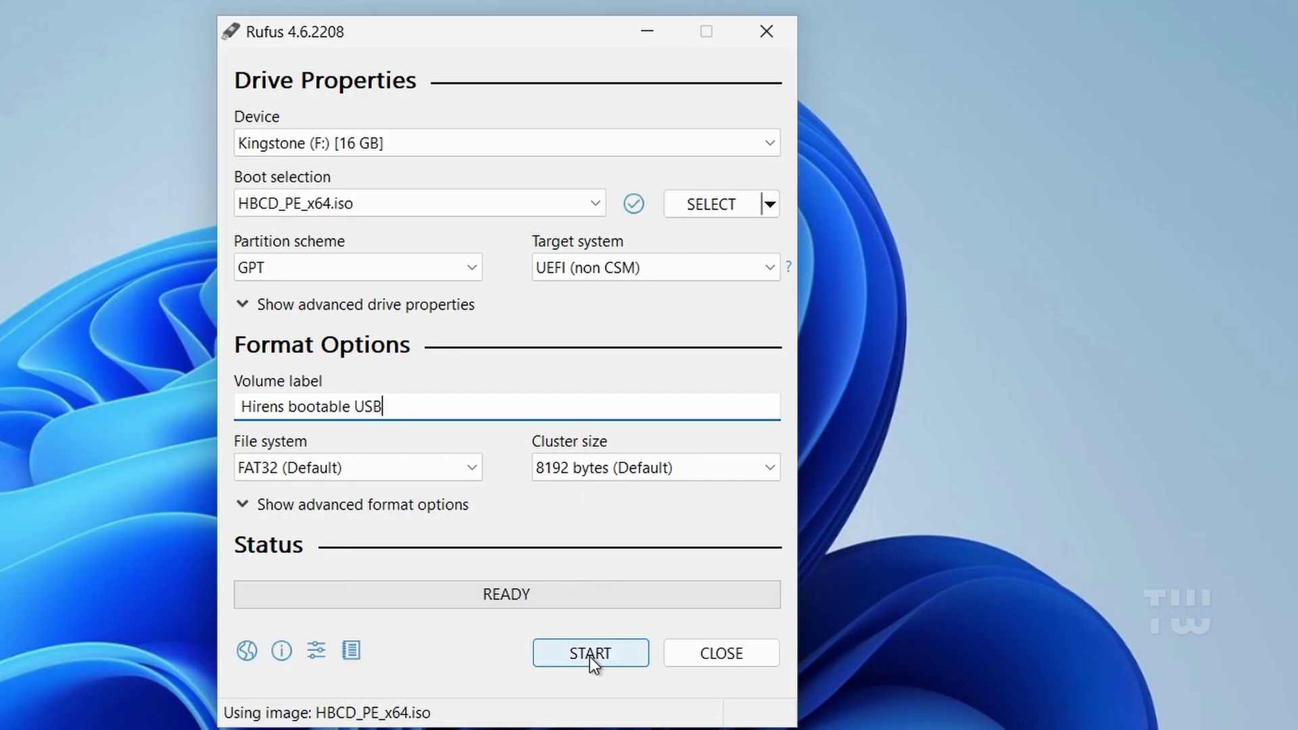
click(590, 654)
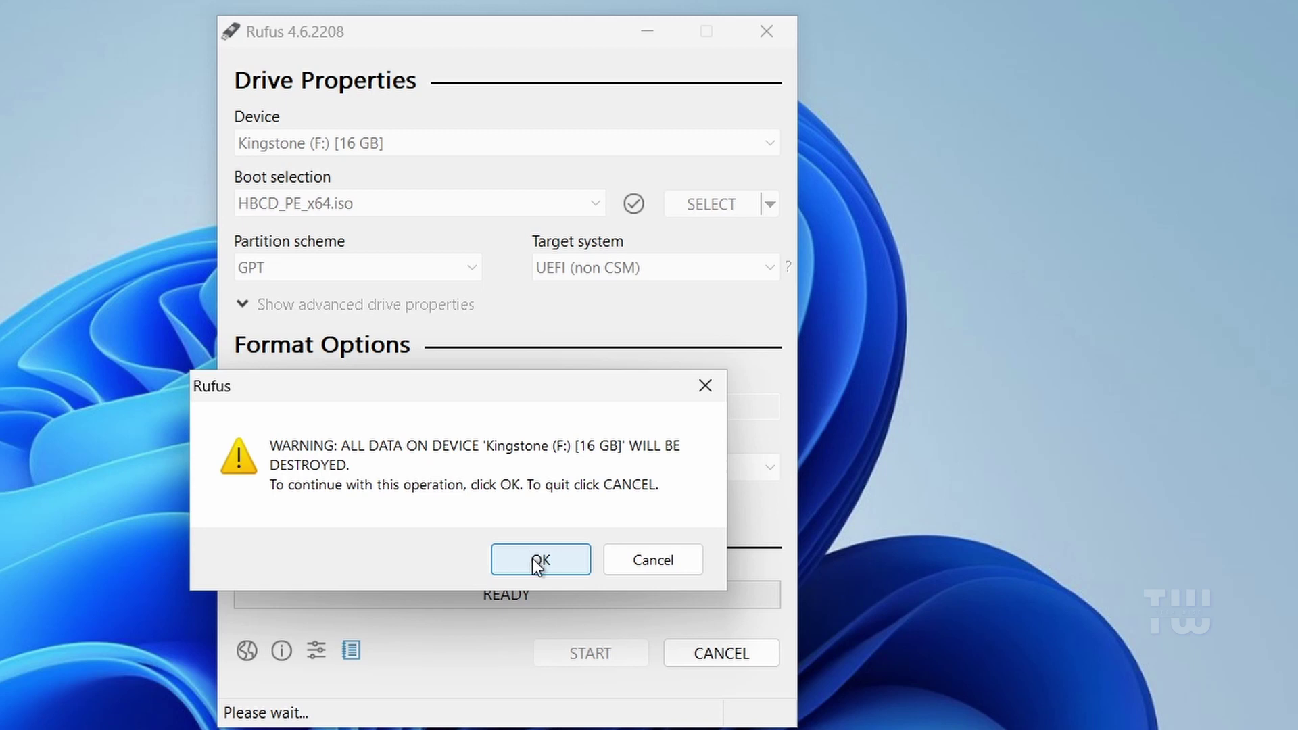
click(537, 564)
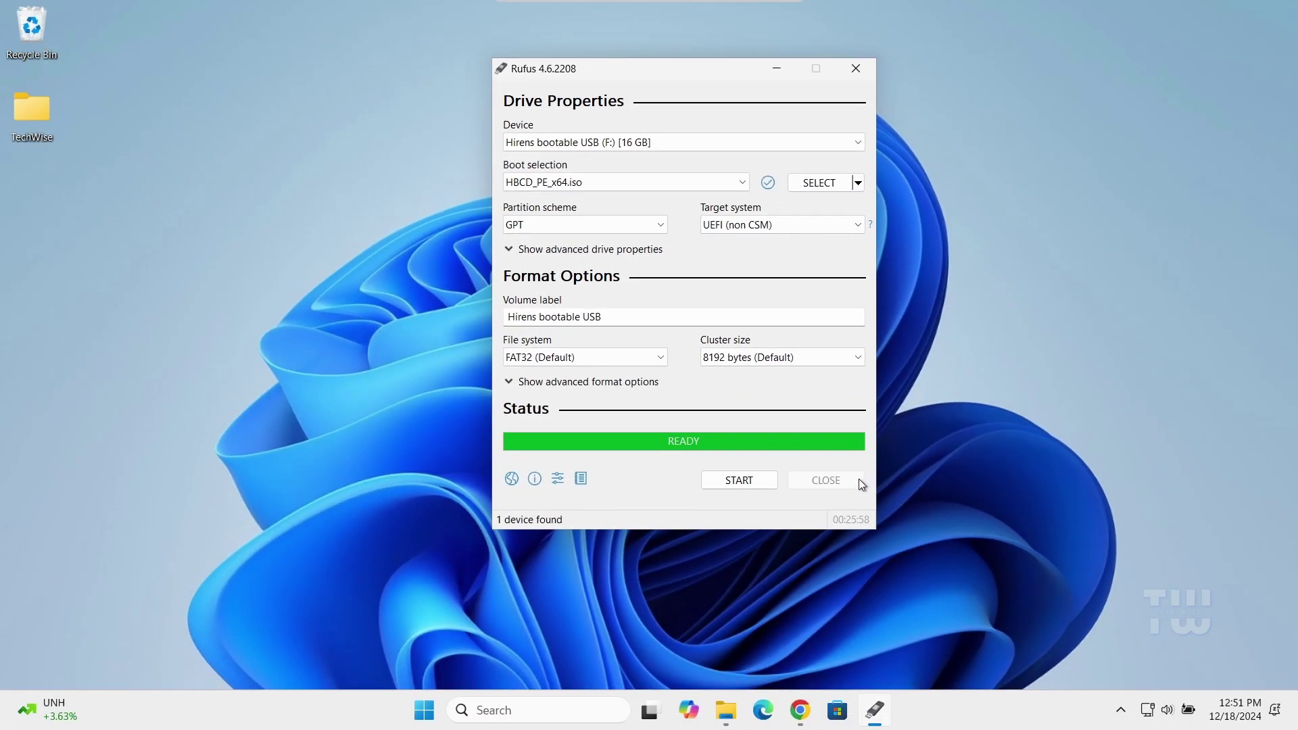
Close Rufus, open the HIRENS BOOT (F:) drive in File Explorer, review its boot files, and close it
click(757, 653)
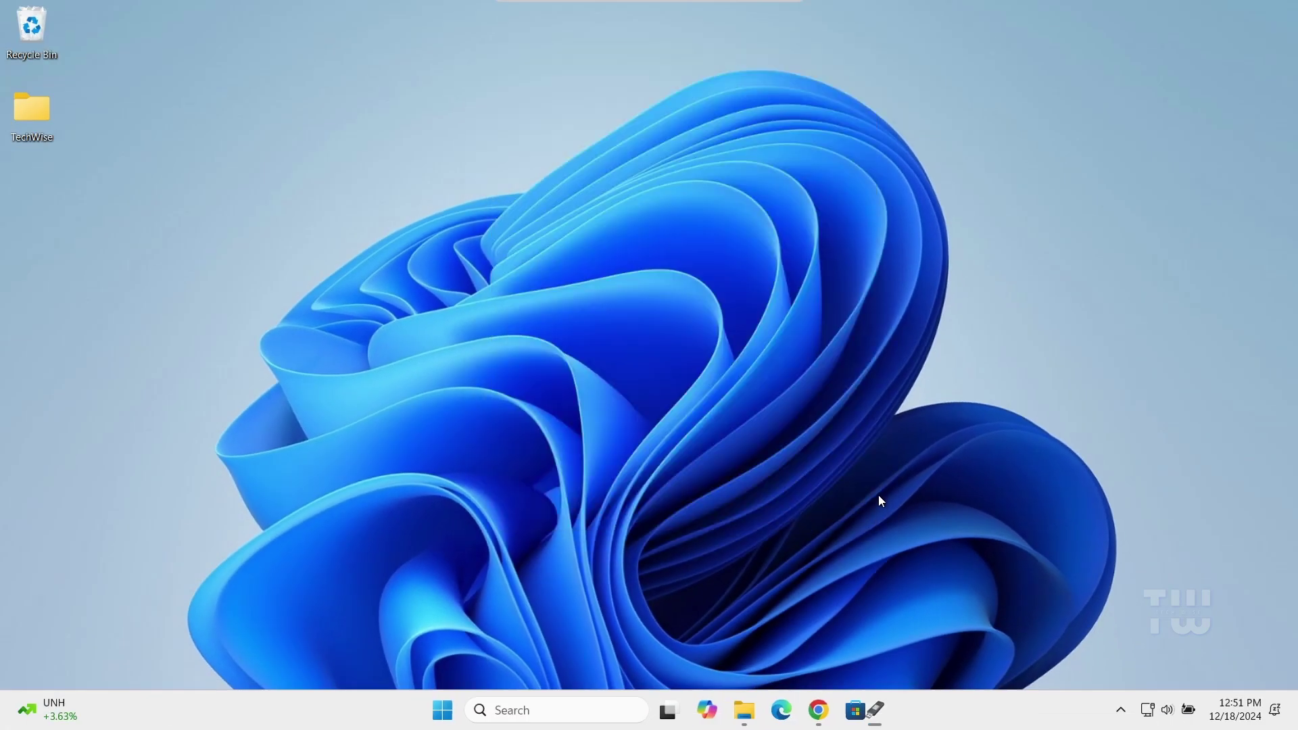
click(745, 710)
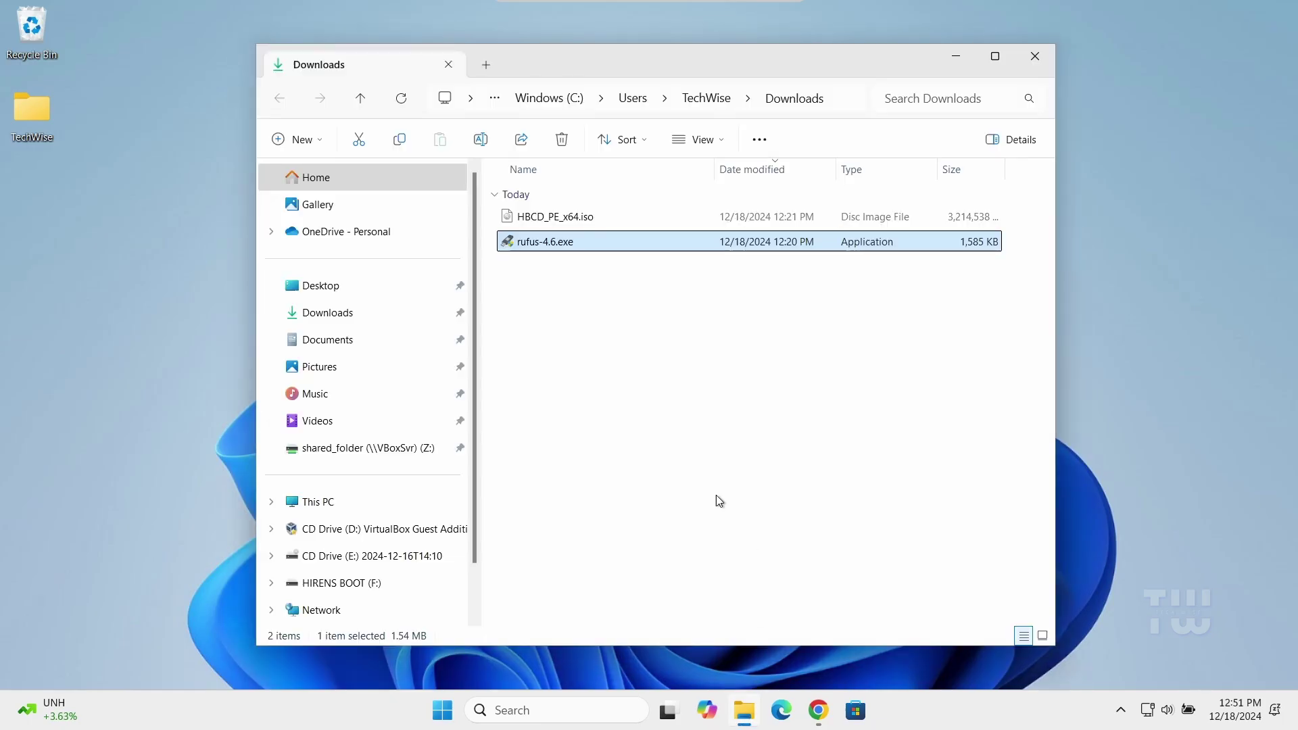
click(363, 511)
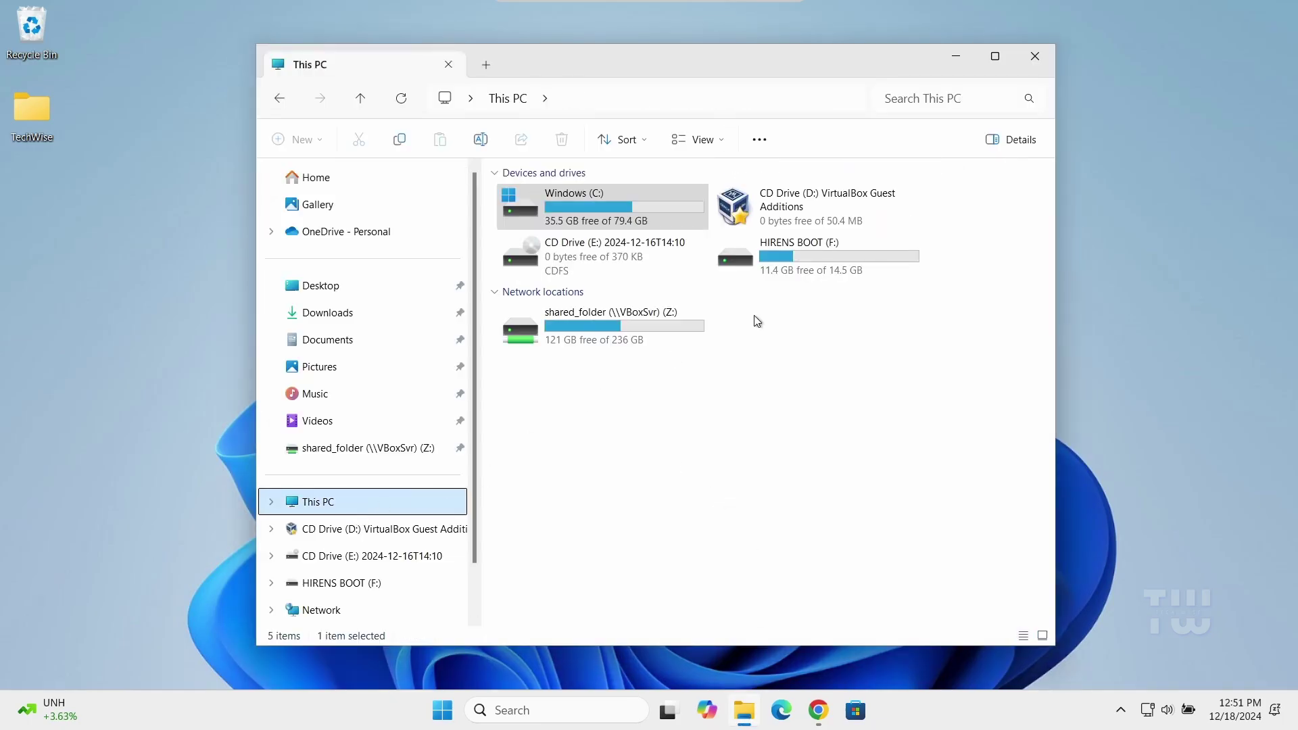
double_click(811, 265)
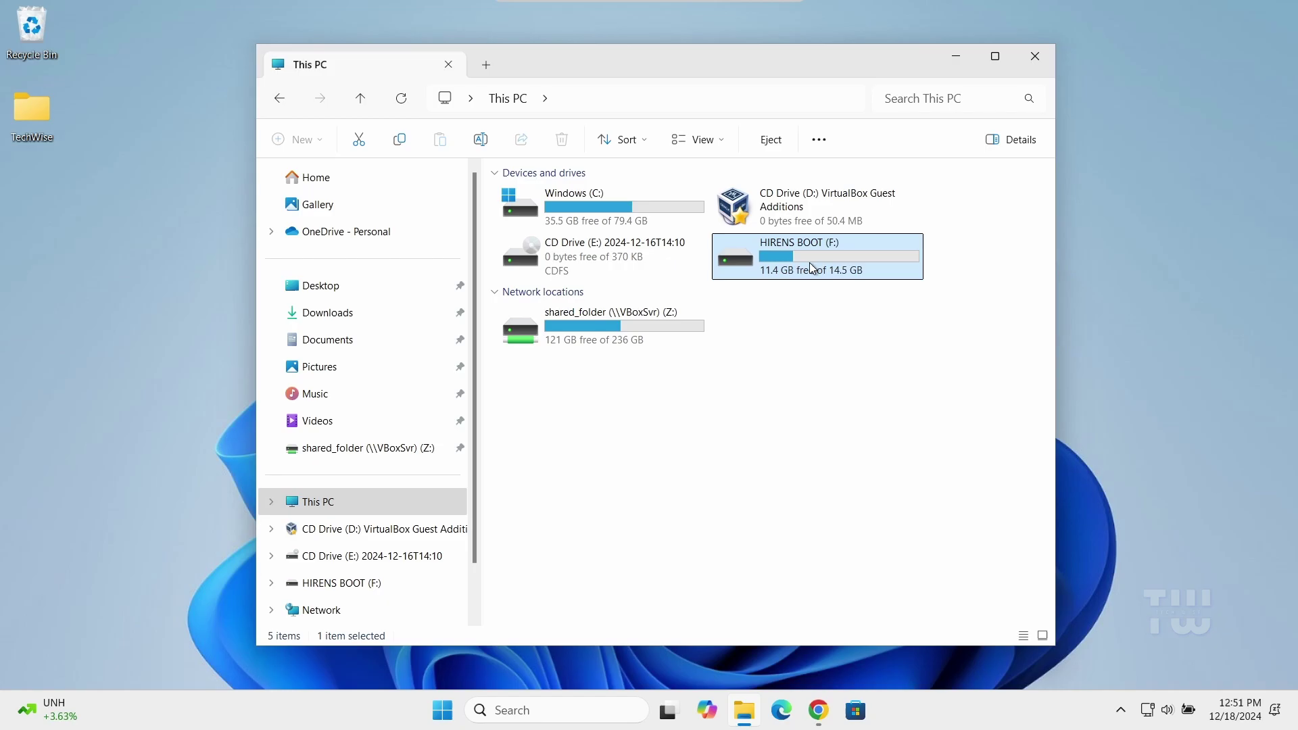
drag(594, 516, 544, 199)
click(619, 530)
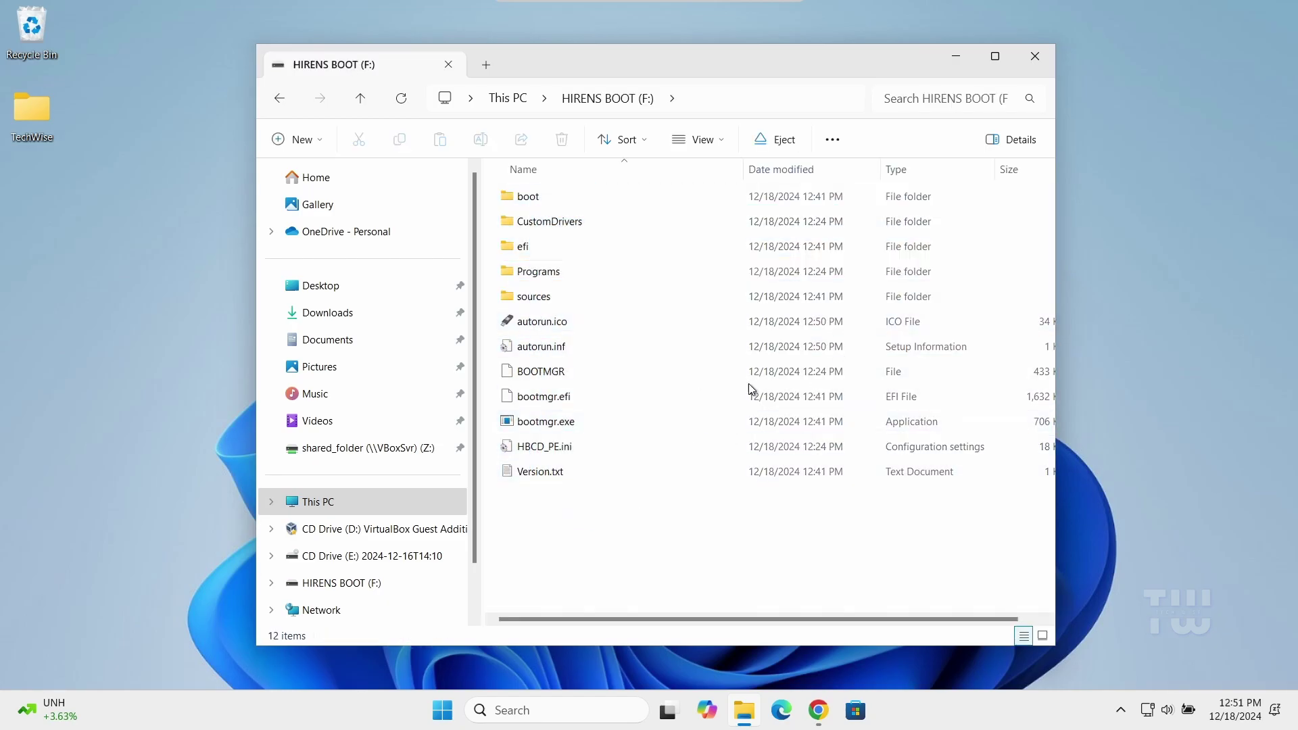
click(1046, 63)
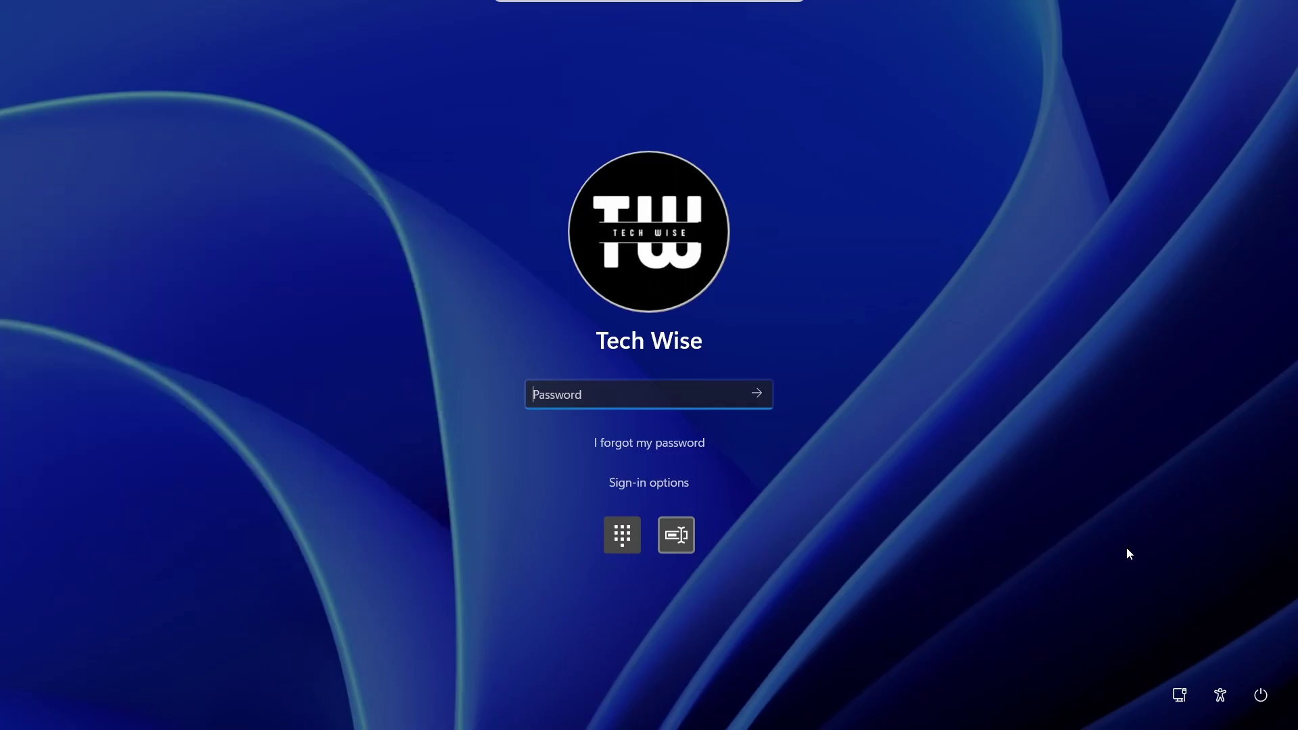
Restart from the login screen's power menu into recovery options, ignoring the unsaved-work warning
click(1260, 695)
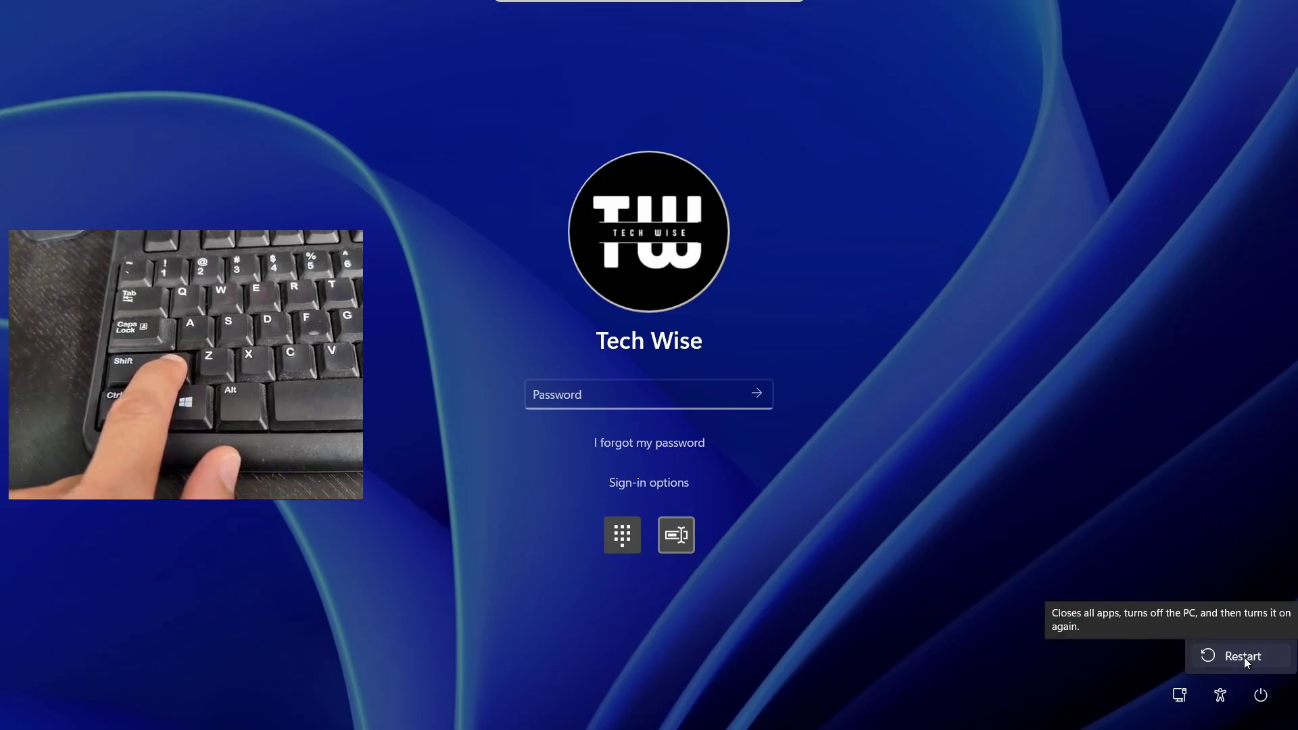
shift+click(1245, 658)
click(1245, 656)
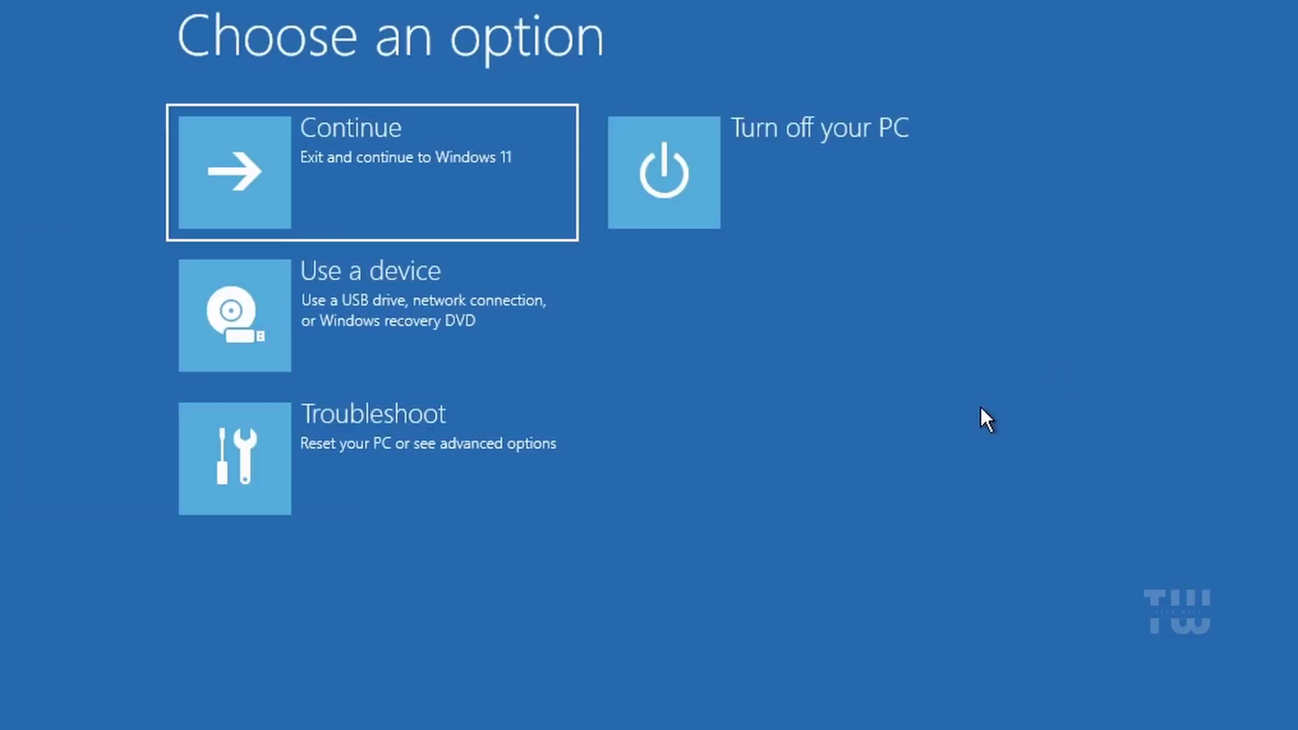
Go through Troubleshoot > Advanced options > UEFI Firmware Settings and restart into the firmware
click(351, 440)
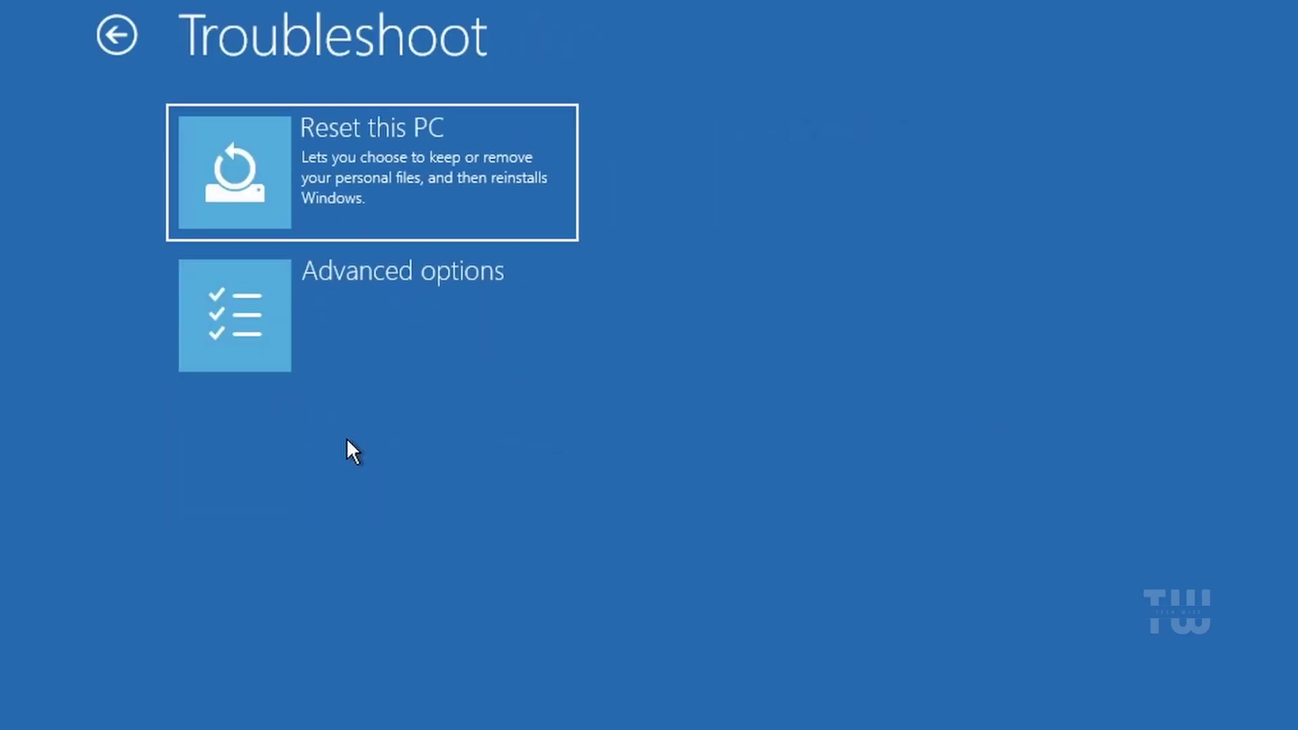
click(461, 315)
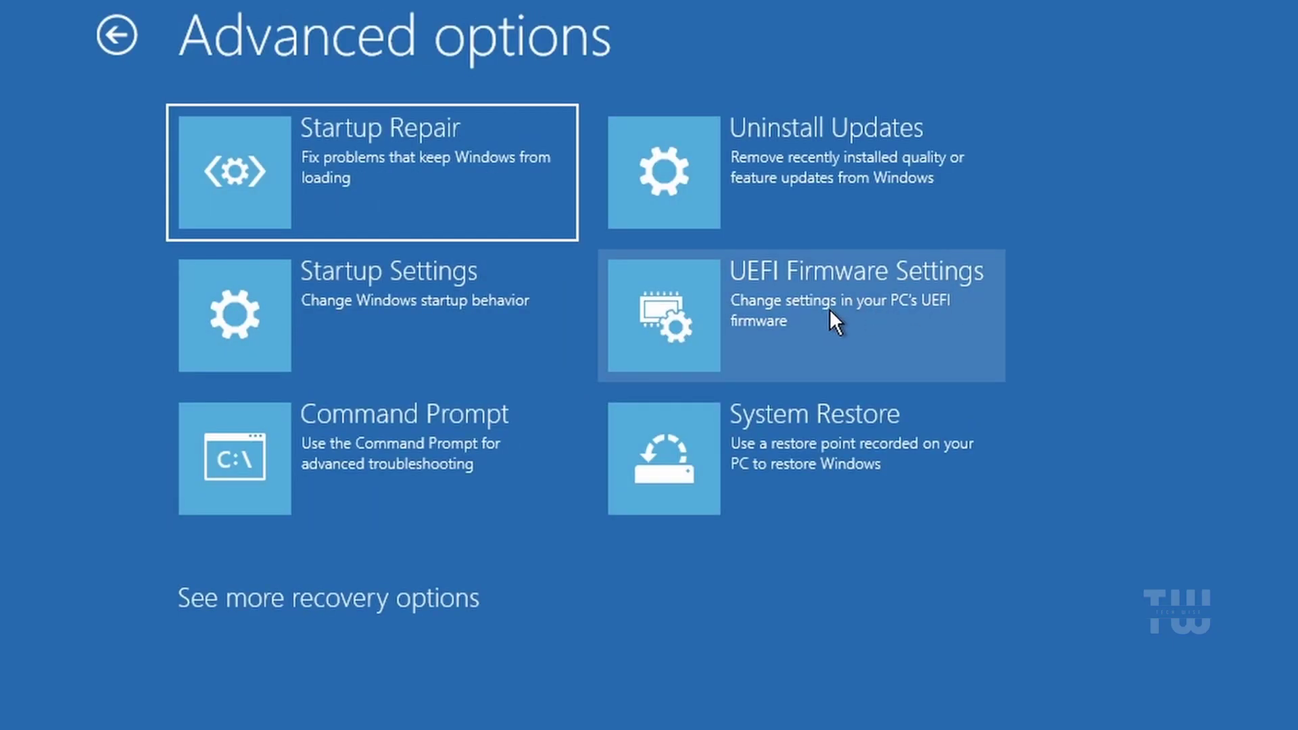
click(818, 310)
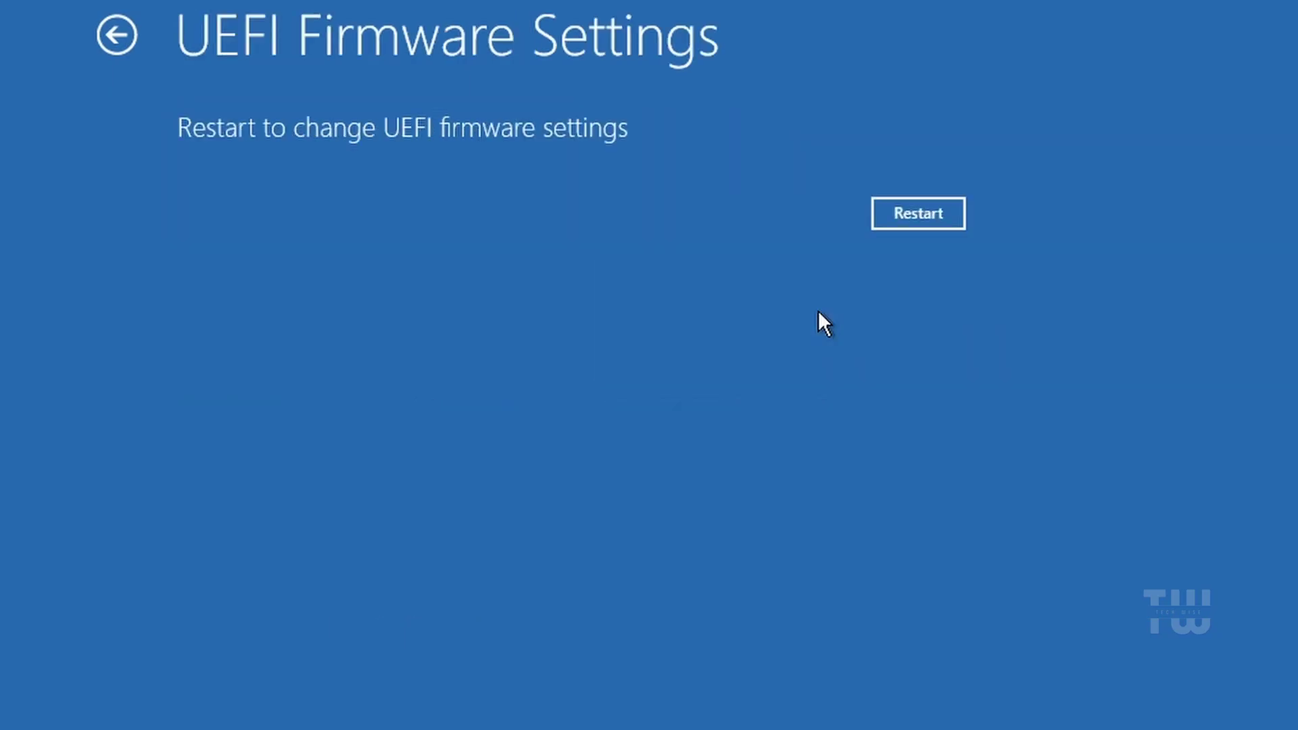
click(896, 225)
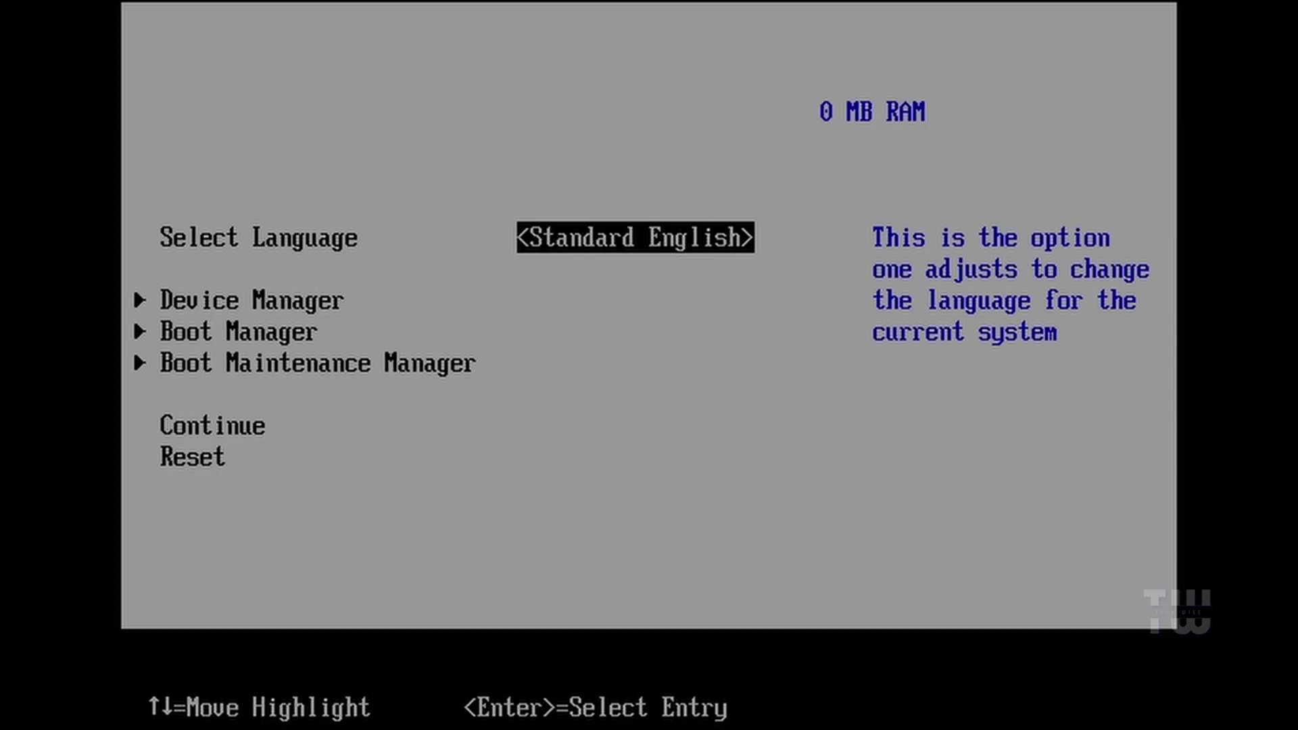
Open the firmware's Boot Manager and move down to the UEFI Kingston DataTraveler 2.0 USB entry
key(Down)
key(Down)
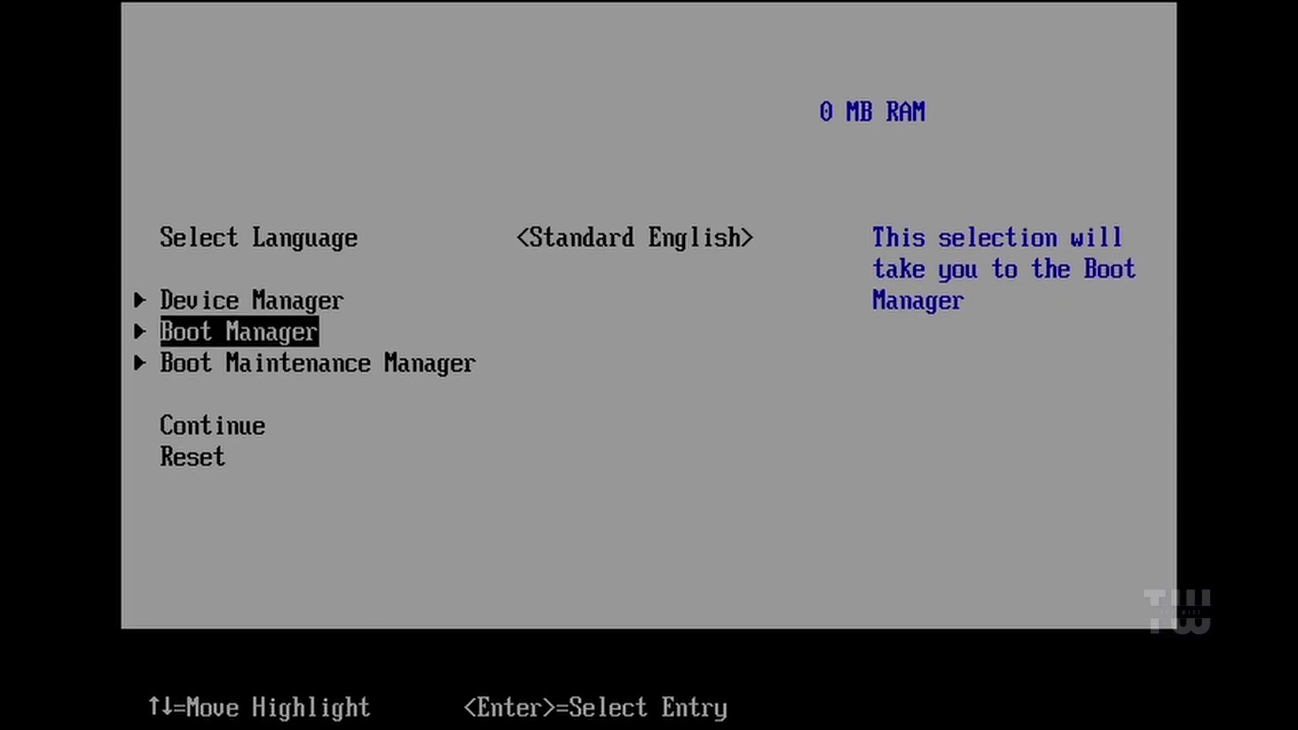
key(Return)
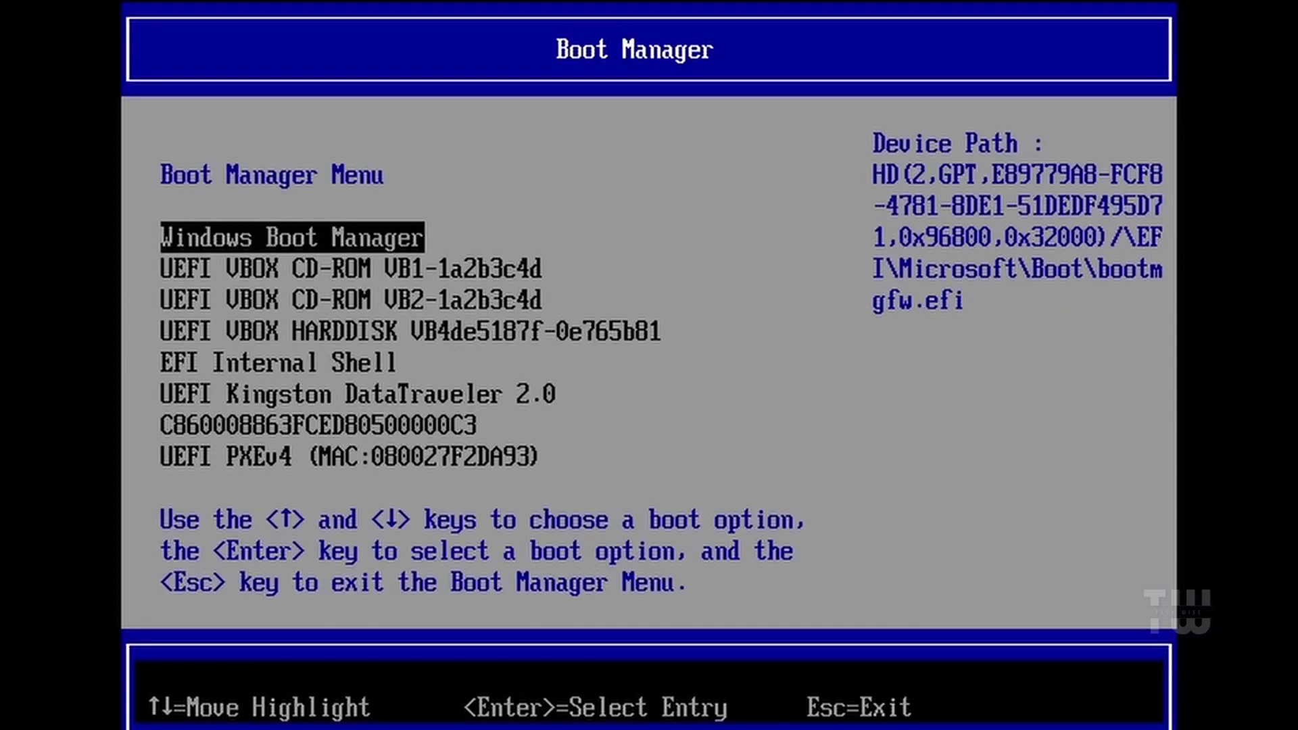
key(Down)
key(Down)
key(Down)
key(Down)
key(Down)
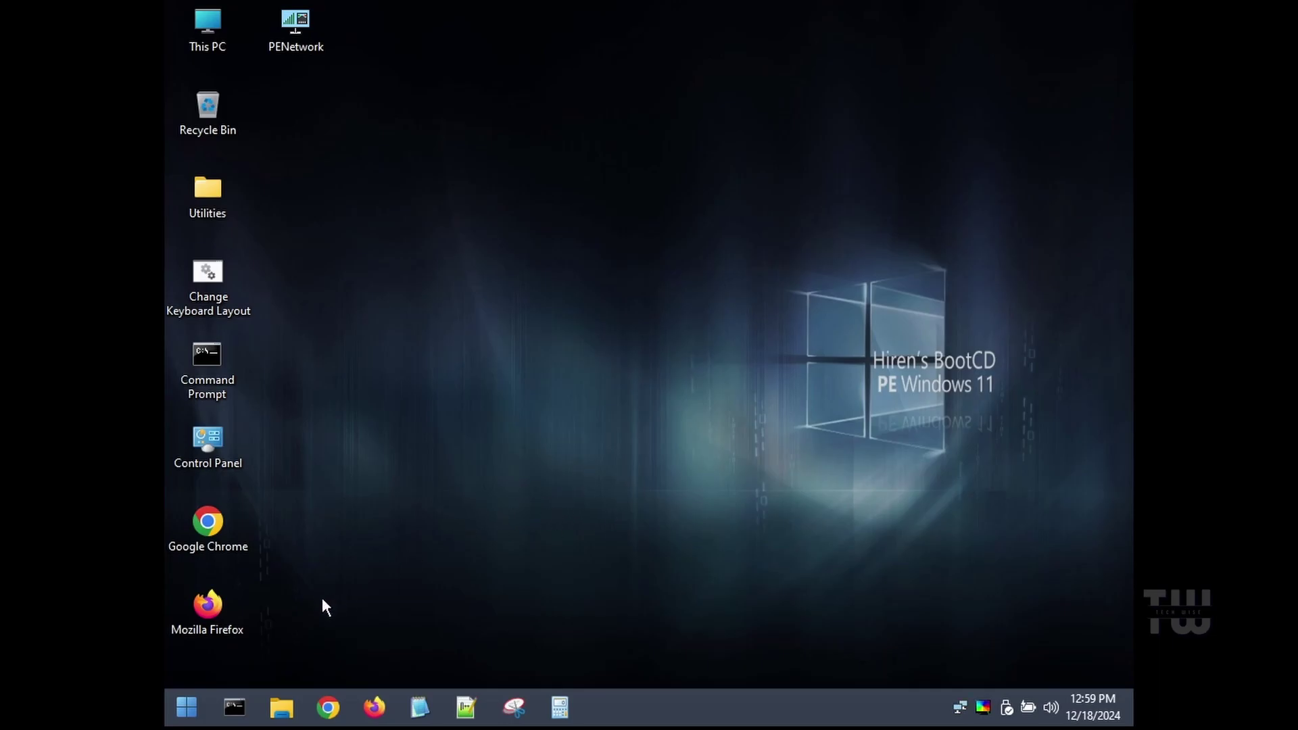
Display the Start menu's All Programs › Security › Passwords list: Lazesoft, NT Password Edit, Windows Login Unlocker
click(196, 711)
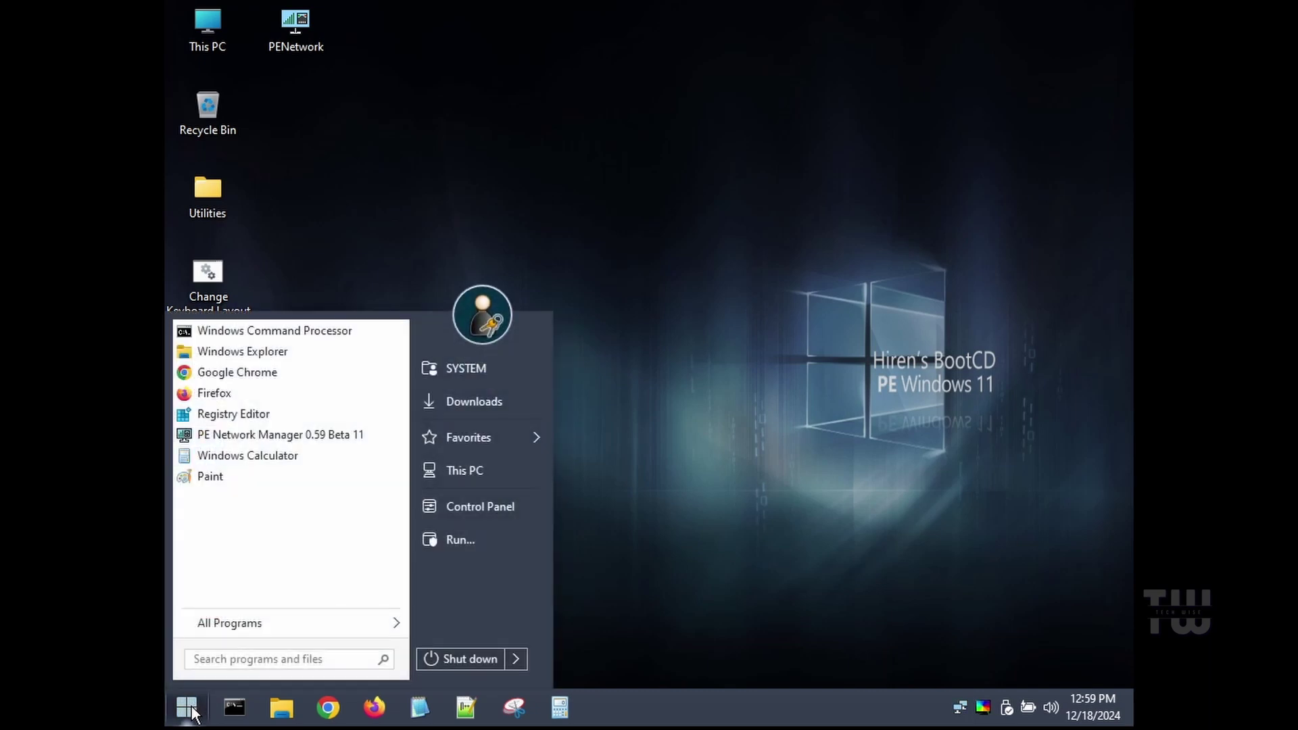
mouse_move(311, 633)
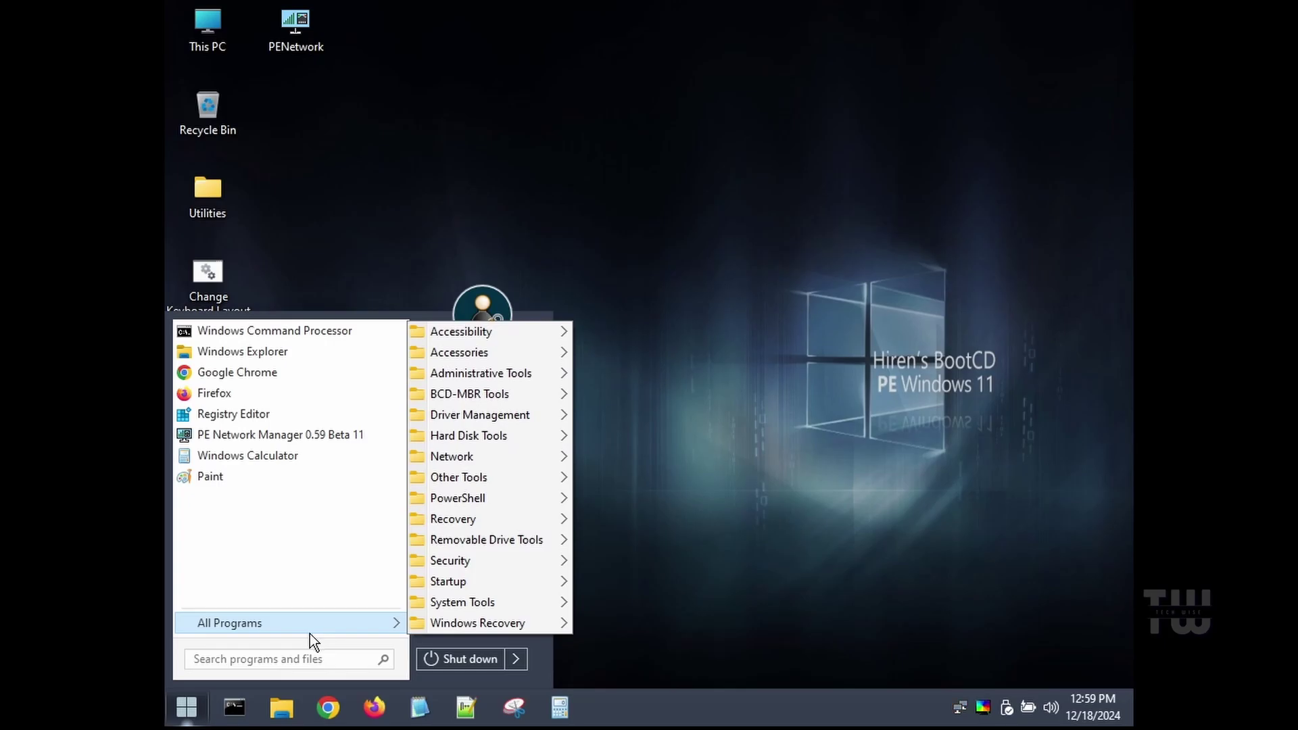
mouse_move(487, 565)
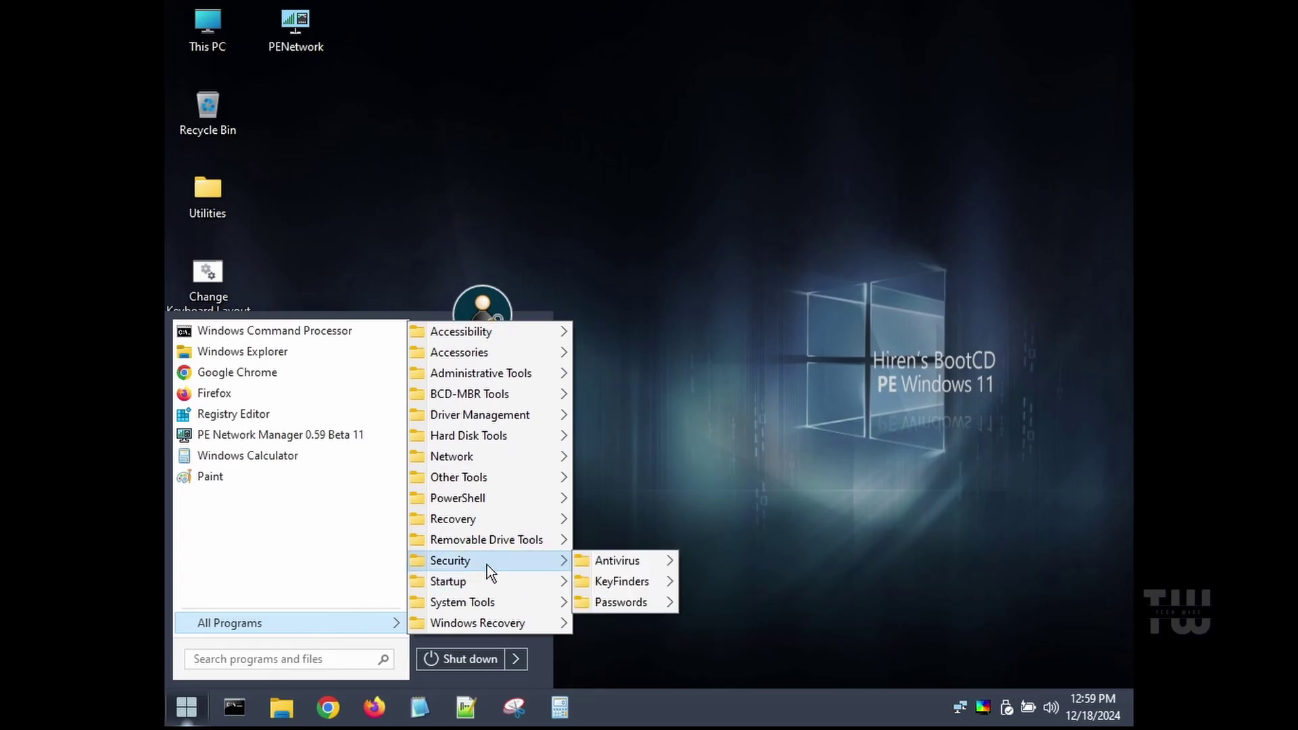
mouse_move(610, 603)
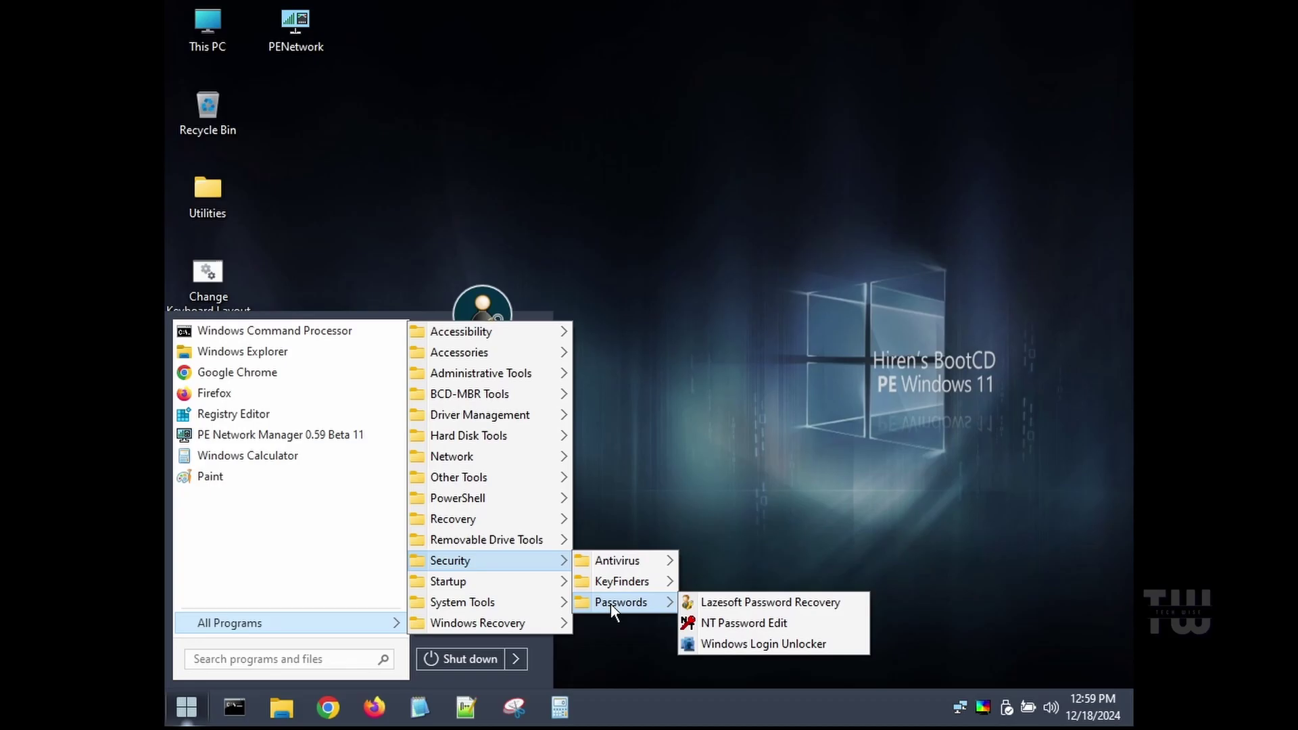
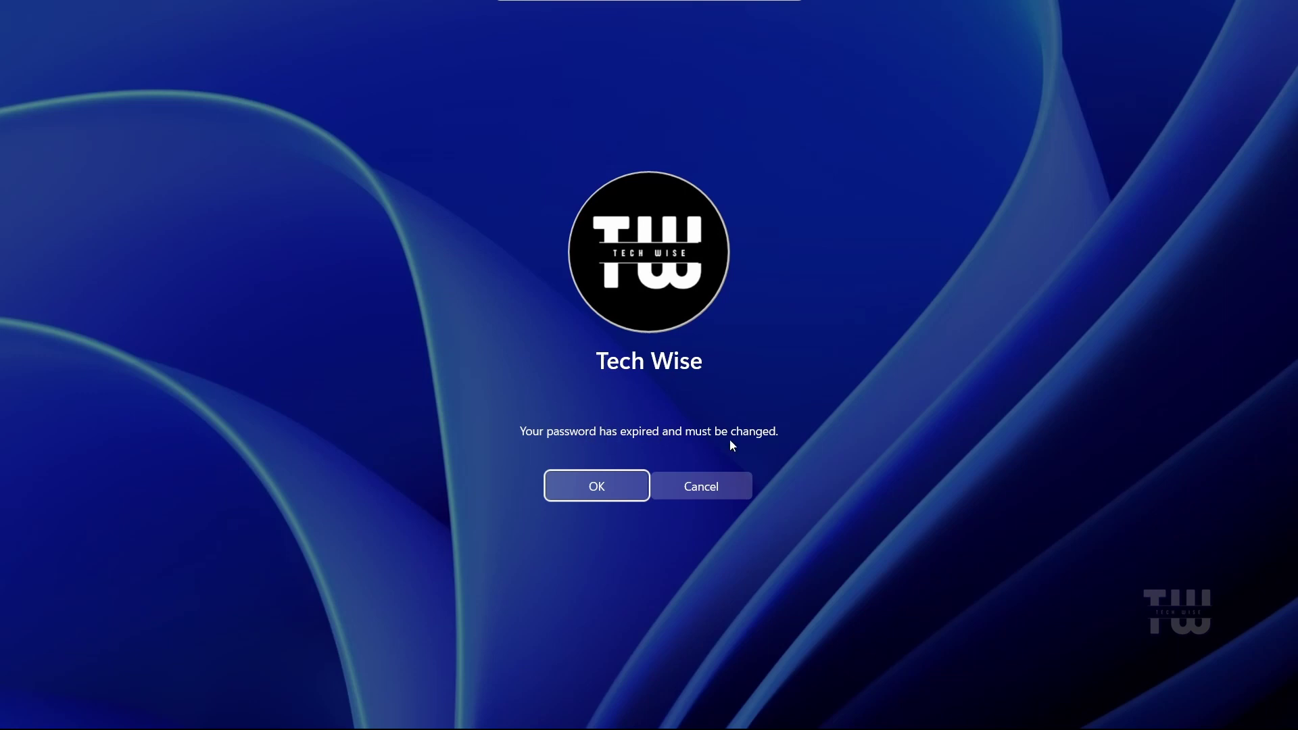
Dismiss the password-expired notice, enter and confirm a new account password, and submit to sign in
click(607, 492)
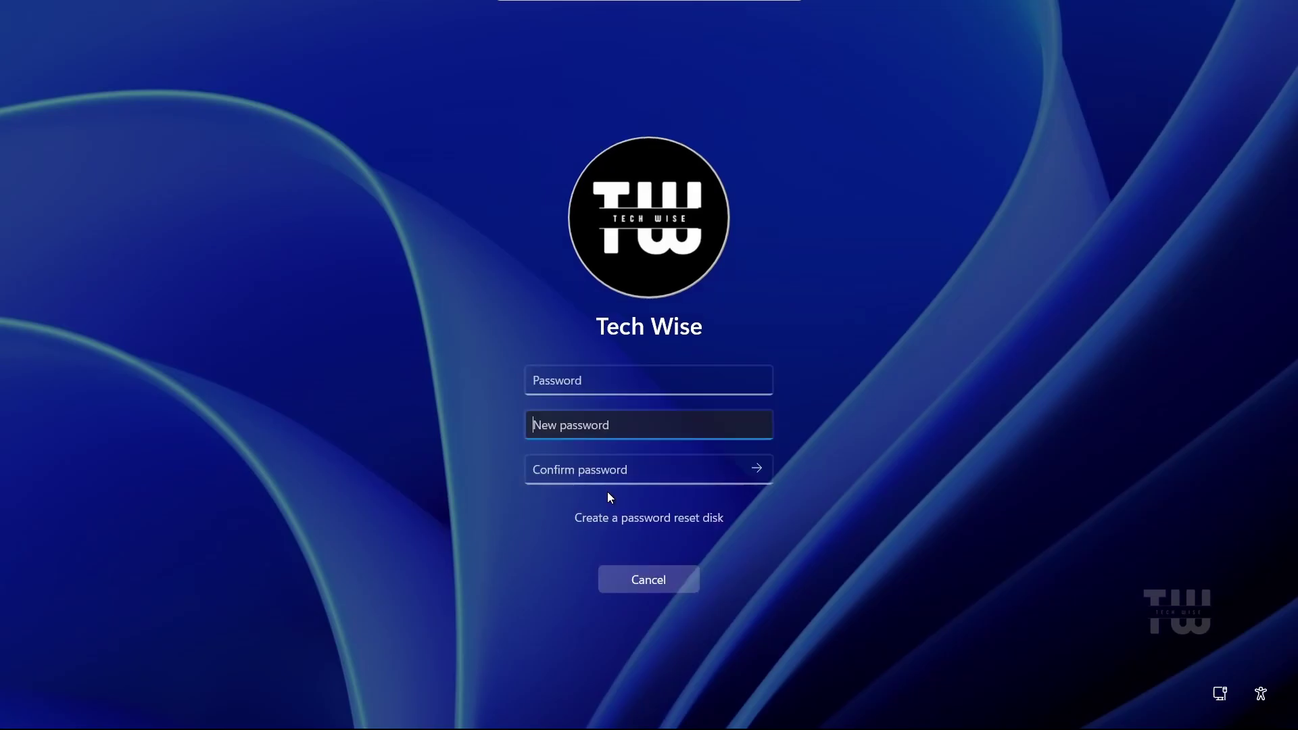
text(*********)
key(Tab)
text(*********)
key(Return)
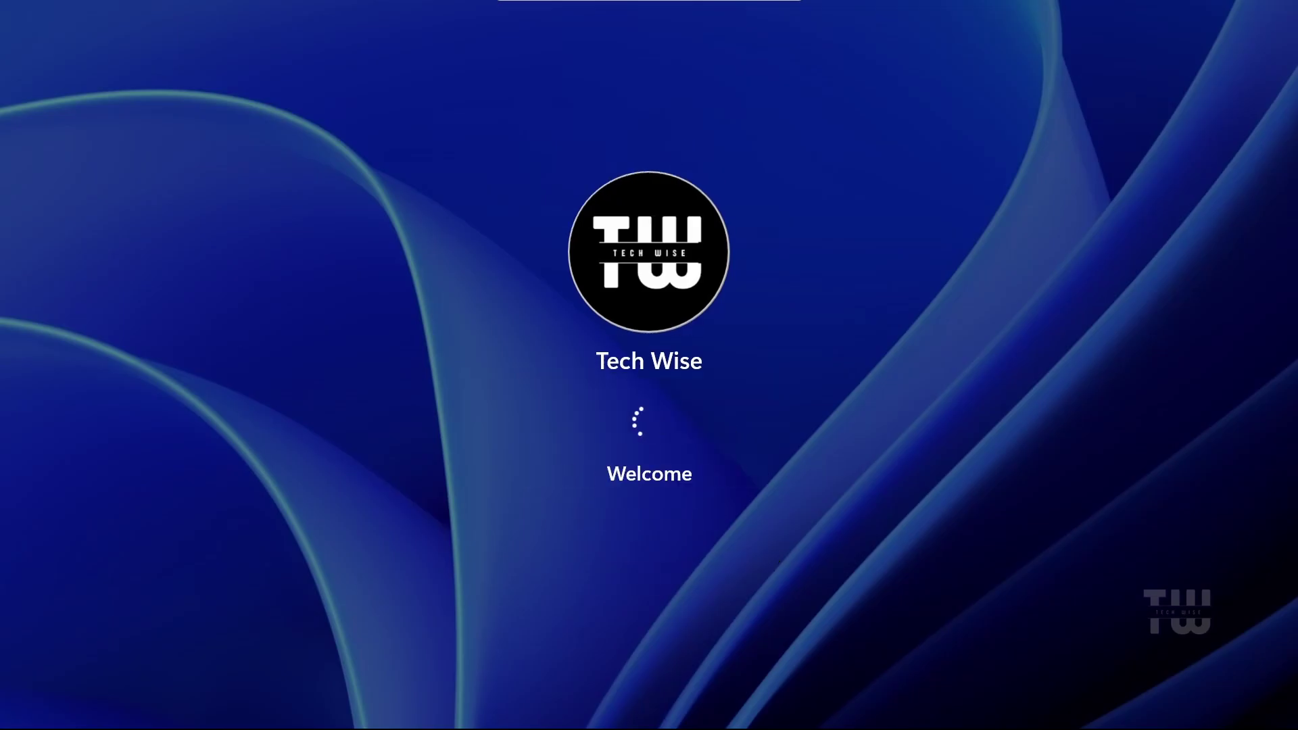